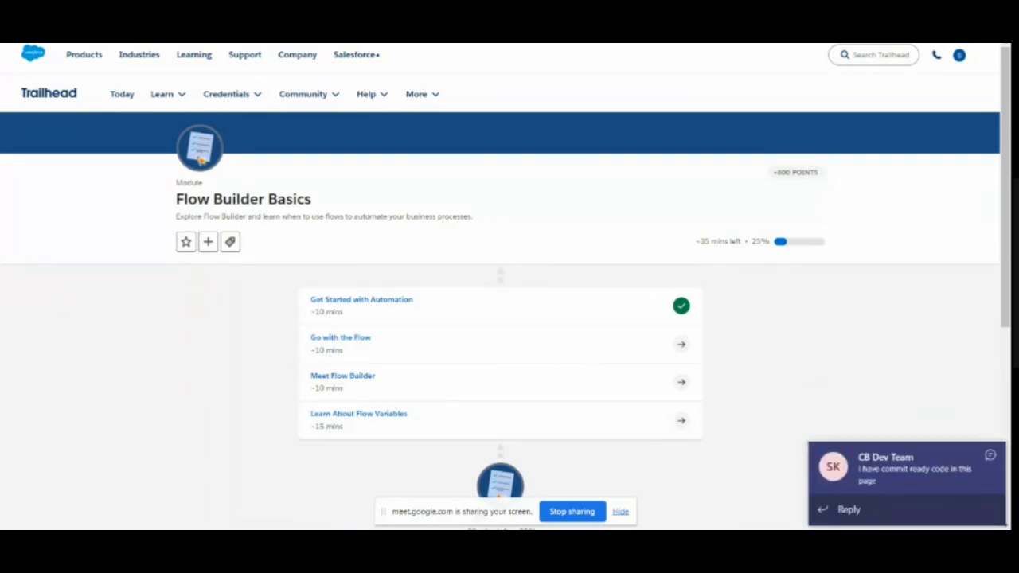
Open the Go with the Flow unit and scroll down to its learning objectives.
{"action": "left_click", "coordinate": [683, 346]}
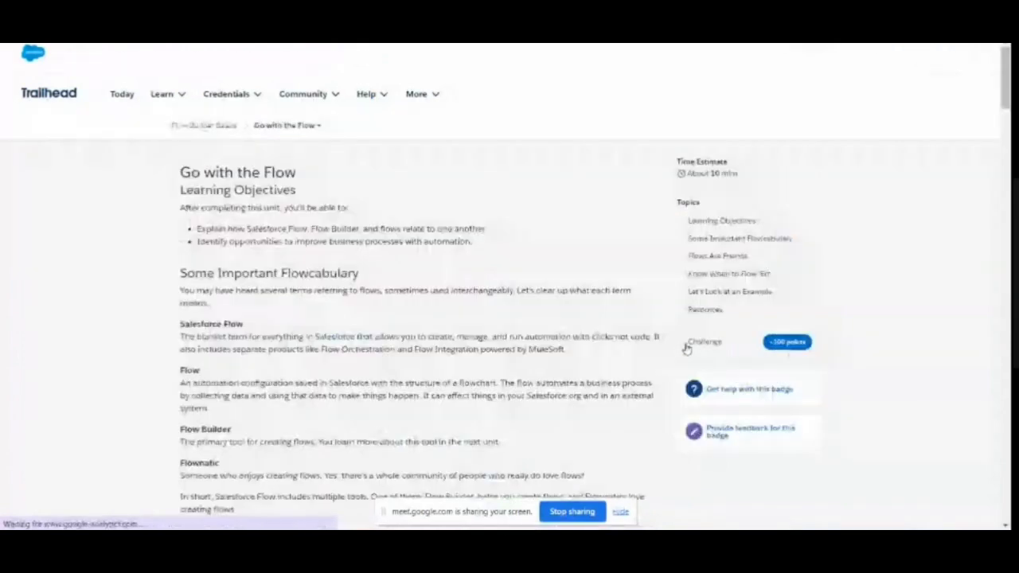
{"action": "scroll", "coordinate": [427, 323], "scroll_direction": "down", "scroll_amount": 1}
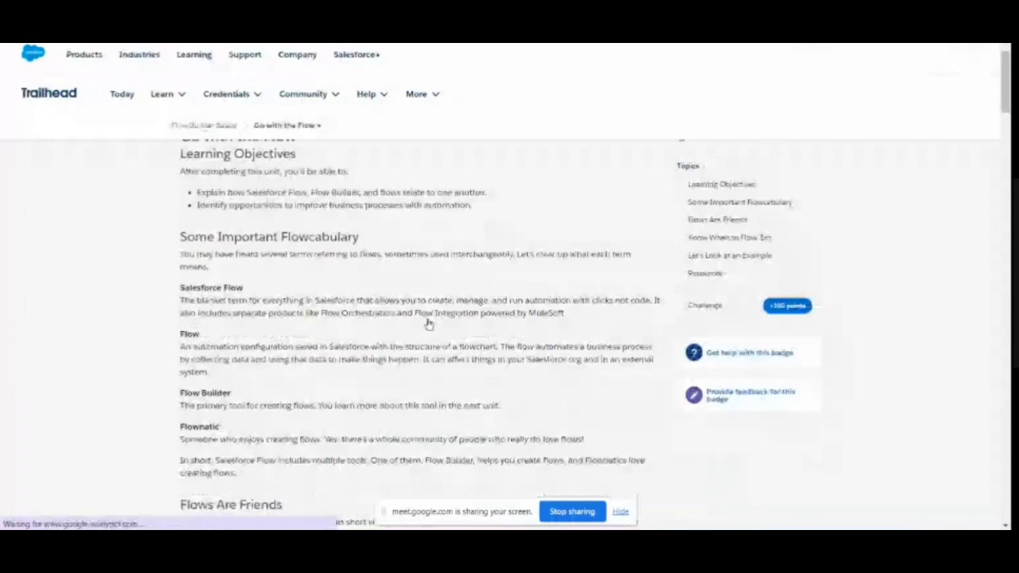
{"action": "scroll", "coordinate": [428, 323], "scroll_direction": "down", "scroll_amount": 1}
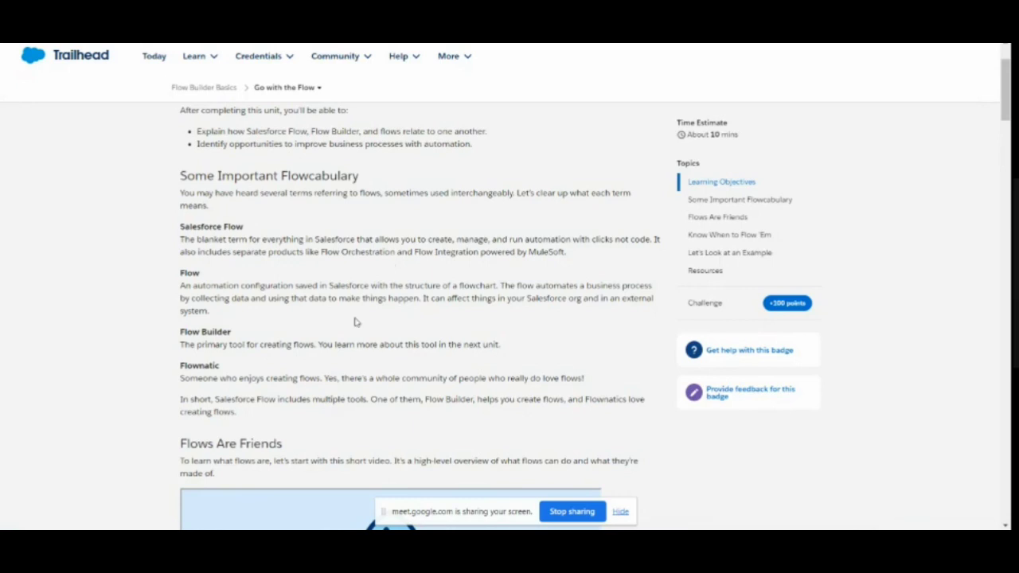
{"action": "scroll", "coordinate": [356, 322], "scroll_direction": "down", "scroll_amount": 1}
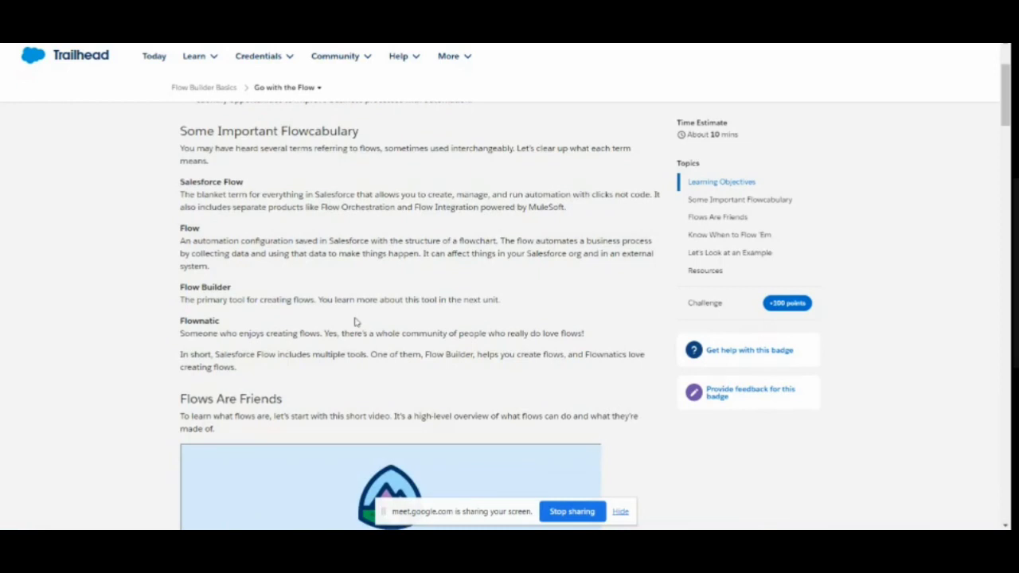
{"action": "scroll", "coordinate": [356, 321], "scroll_direction": "down", "scroll_amount": 1}
{"action": "scroll", "coordinate": [355, 319], "scroll_direction": "down", "scroll_amount": 2}
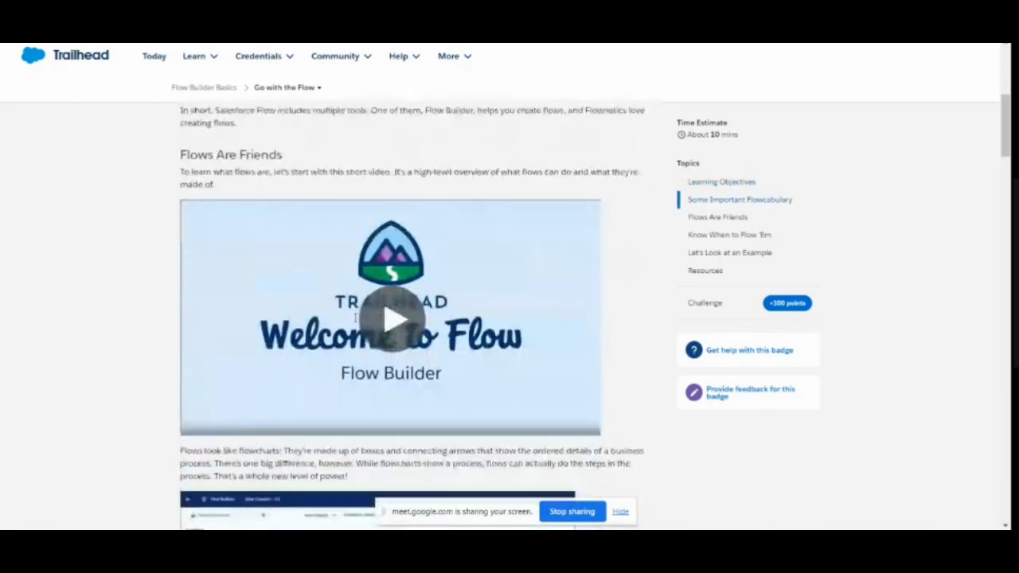
{"action": "scroll", "coordinate": [355, 319], "scroll_direction": "down", "scroll_amount": 2}
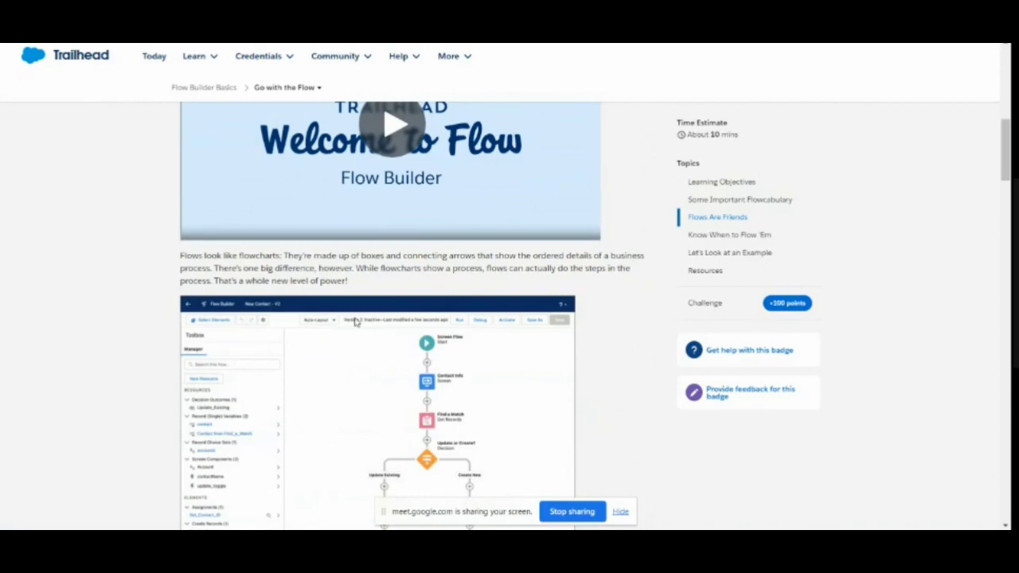
{"action": "scroll", "coordinate": [356, 321], "scroll_direction": "down", "scroll_amount": 5}
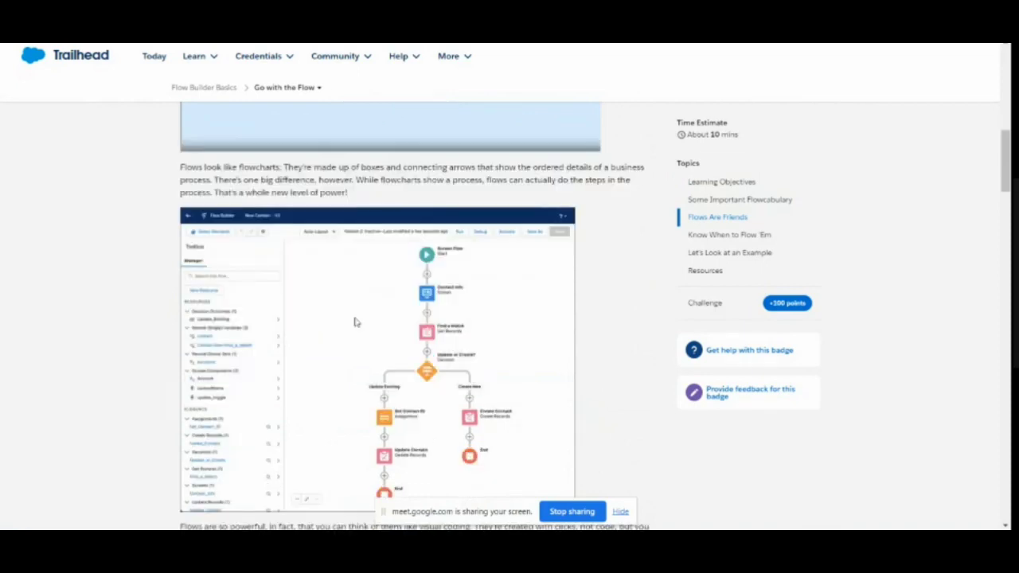
{"action": "scroll", "coordinate": [356, 321], "scroll_direction": "down", "scroll_amount": 3}
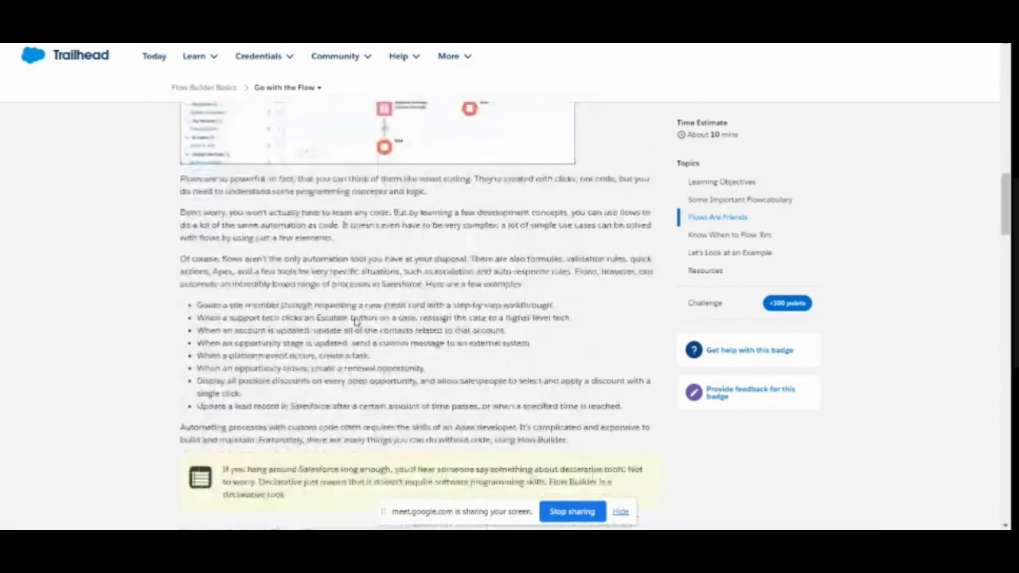
{"action": "scroll", "coordinate": [356, 321], "scroll_direction": "down", "scroll_amount": 7}
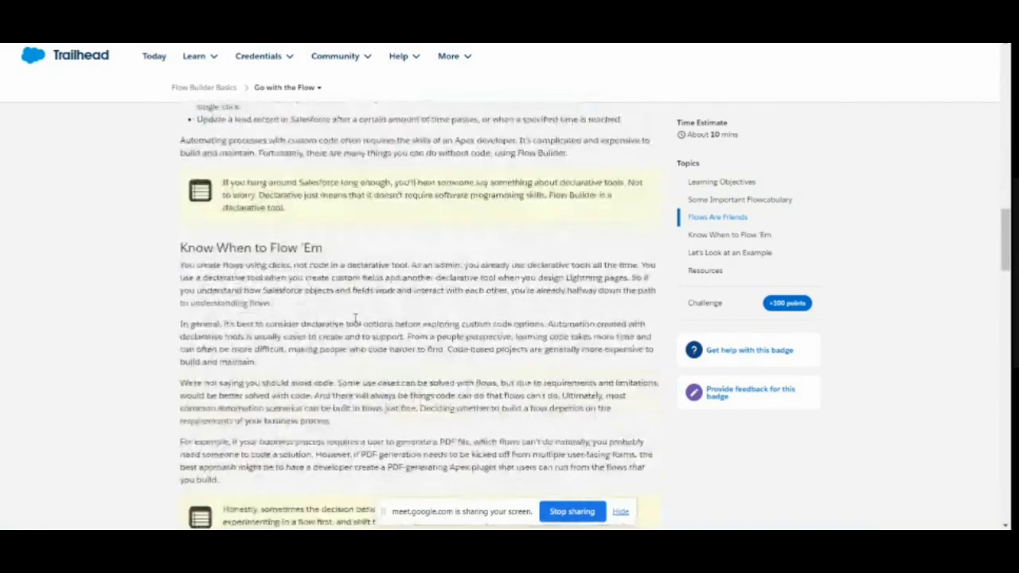
{"action": "scroll", "coordinate": [356, 321], "scroll_direction": "down", "scroll_amount": 4}
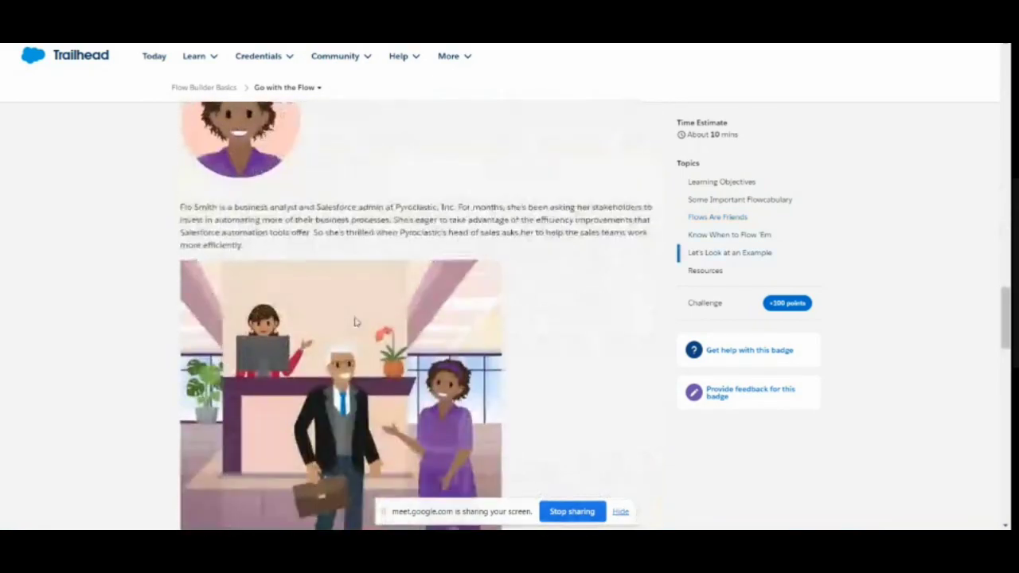
{"action": "scroll", "coordinate": [356, 321], "scroll_direction": "up", "scroll_amount": 10}
{"action": "scroll", "coordinate": [356, 321], "scroll_direction": "up", "scroll_amount": 5}
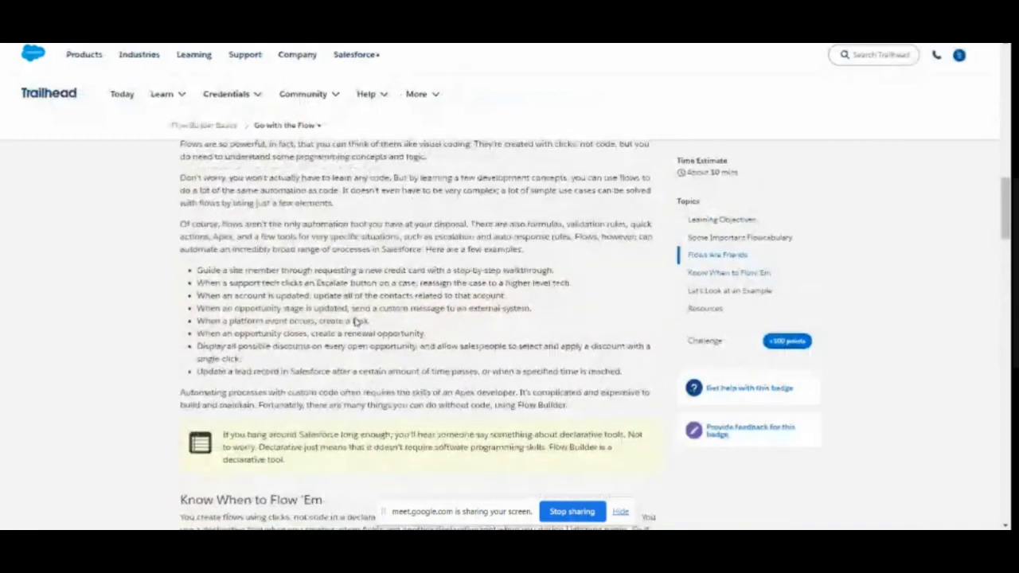
{"action": "scroll", "coordinate": [356, 318], "scroll_direction": "down", "scroll_amount": 1}
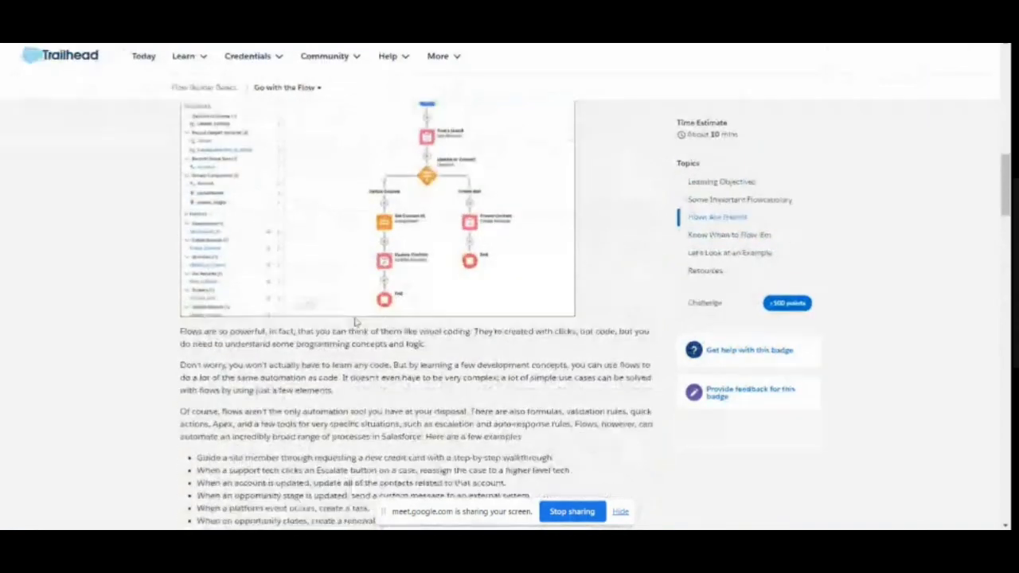
{"action": "scroll", "coordinate": [356, 320], "scroll_direction": "up", "scroll_amount": 2}
{"action": "scroll", "coordinate": [356, 321], "scroll_direction": "up", "scroll_amount": 3}
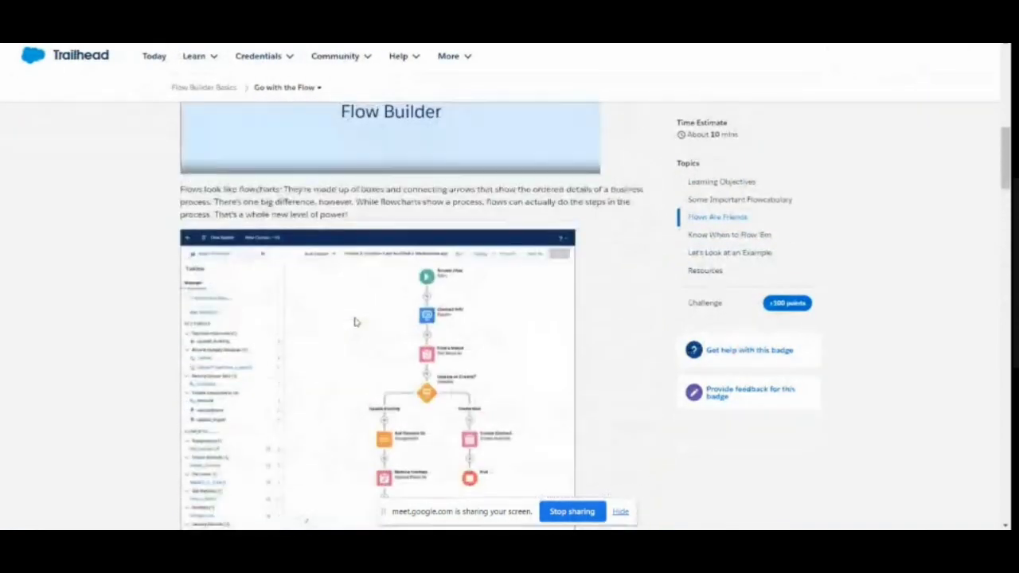
{"action": "scroll", "coordinate": [355, 318], "scroll_direction": "up", "scroll_amount": 1}
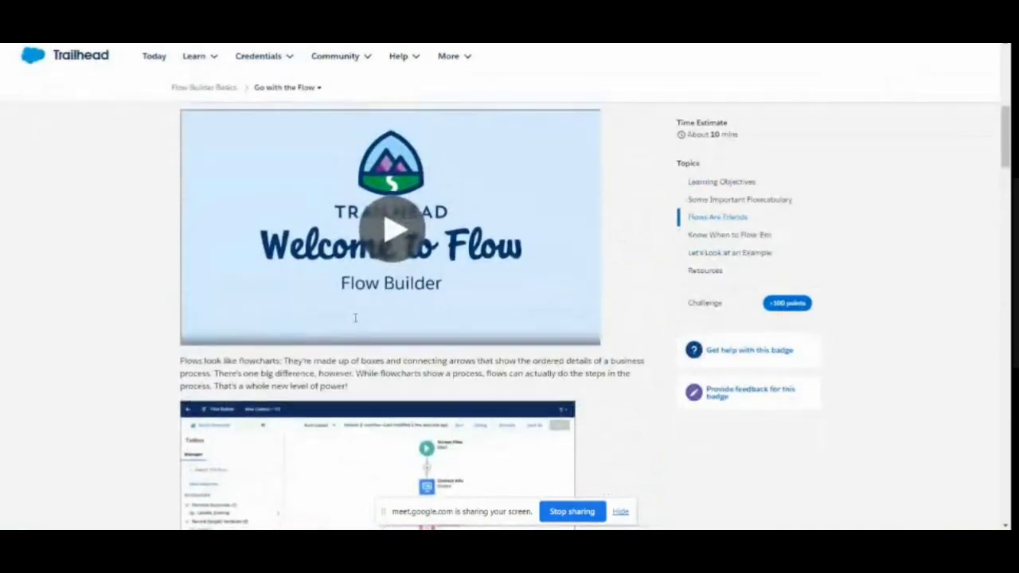
{"action": "scroll", "coordinate": [355, 318], "scroll_direction": "down", "scroll_amount": 1}
{"action": "scroll", "coordinate": [356, 319], "scroll_direction": "down", "scroll_amount": 2}
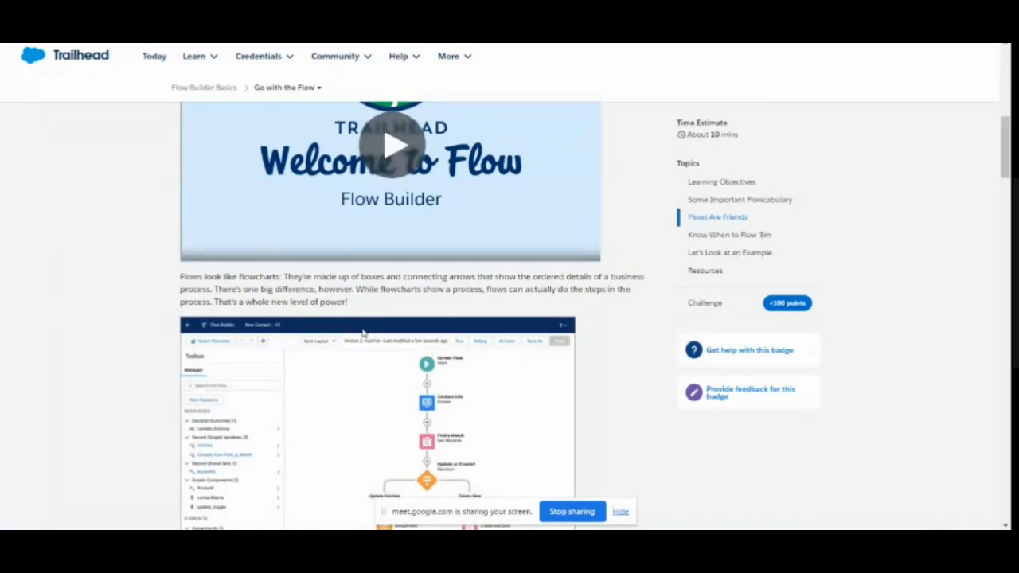
{"action": "scroll", "coordinate": [362, 333], "scroll_direction": "down", "scroll_amount": 2}
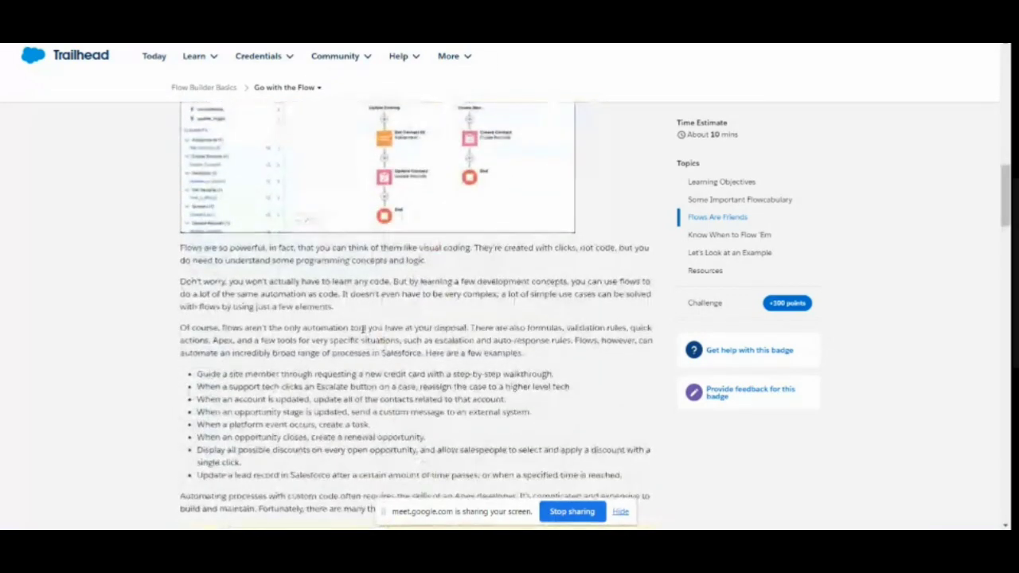
{"action": "scroll", "coordinate": [363, 334], "scroll_direction": "down", "scroll_amount": 2}
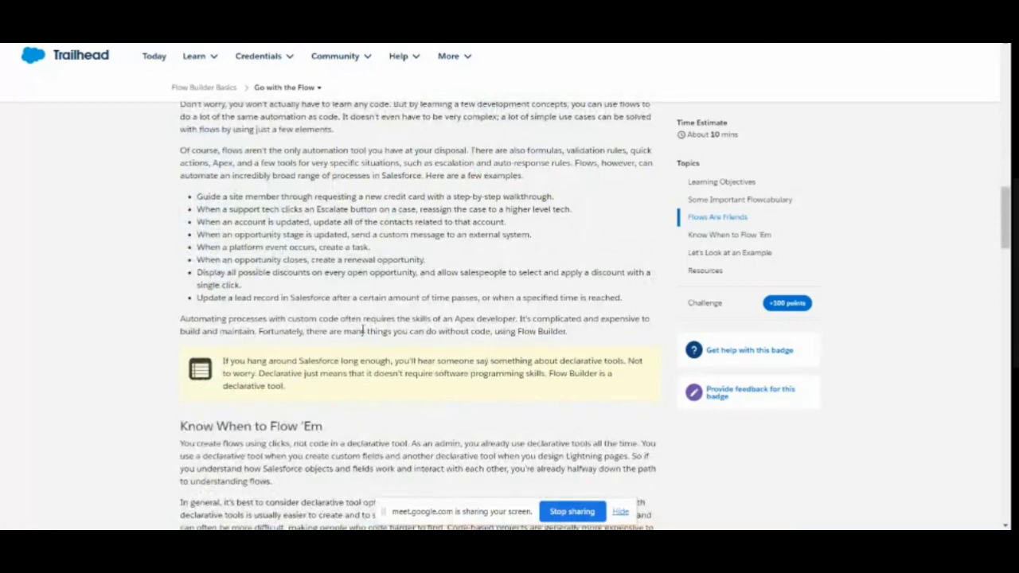
{"action": "scroll", "coordinate": [325, 191], "scroll_direction": "up", "scroll_amount": 10}
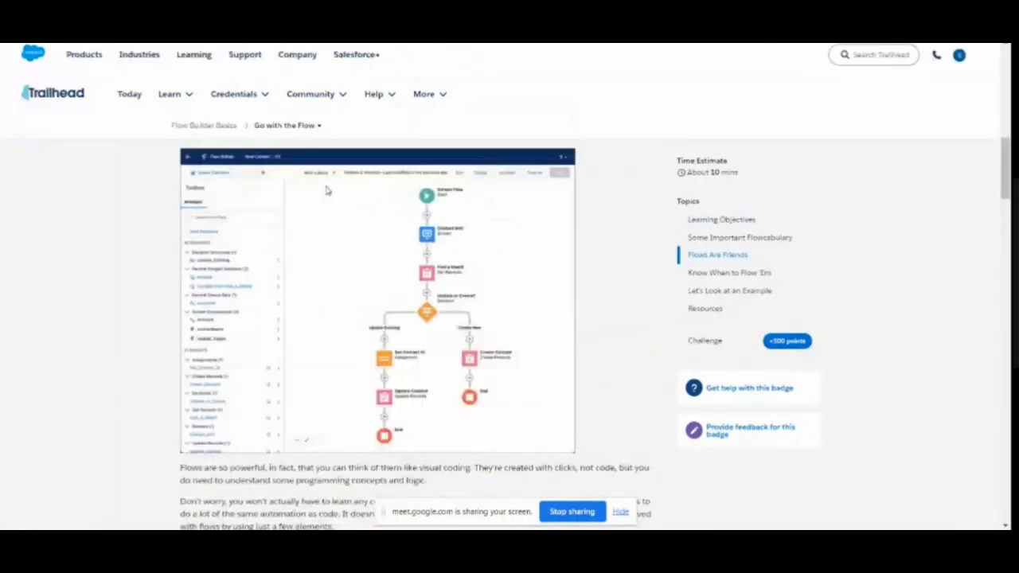
{"action": "scroll", "coordinate": [325, 190], "scroll_direction": "up", "scroll_amount": 3}
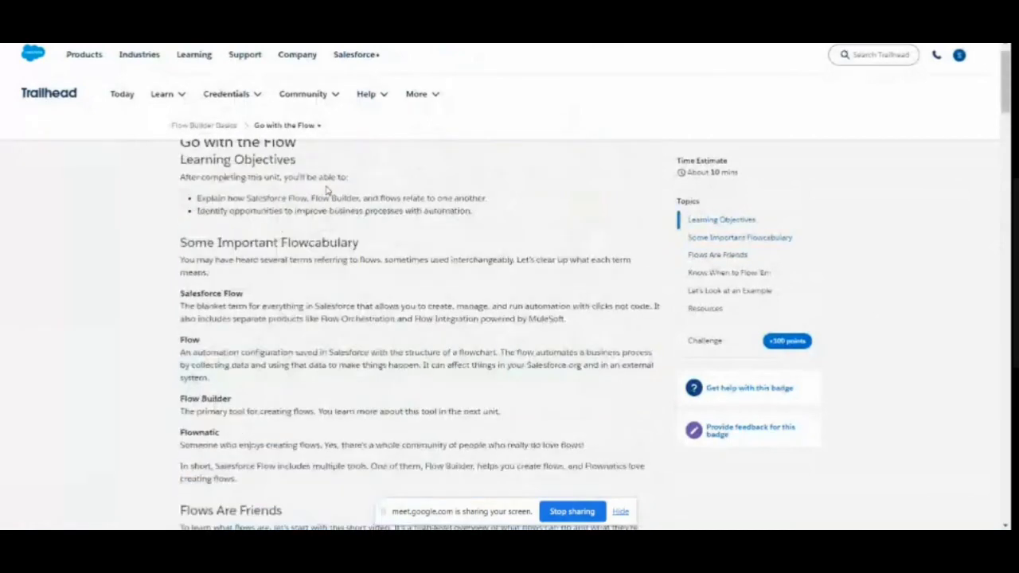
{"action": "scroll", "coordinate": [326, 190], "scroll_direction": "down", "scroll_amount": 2}
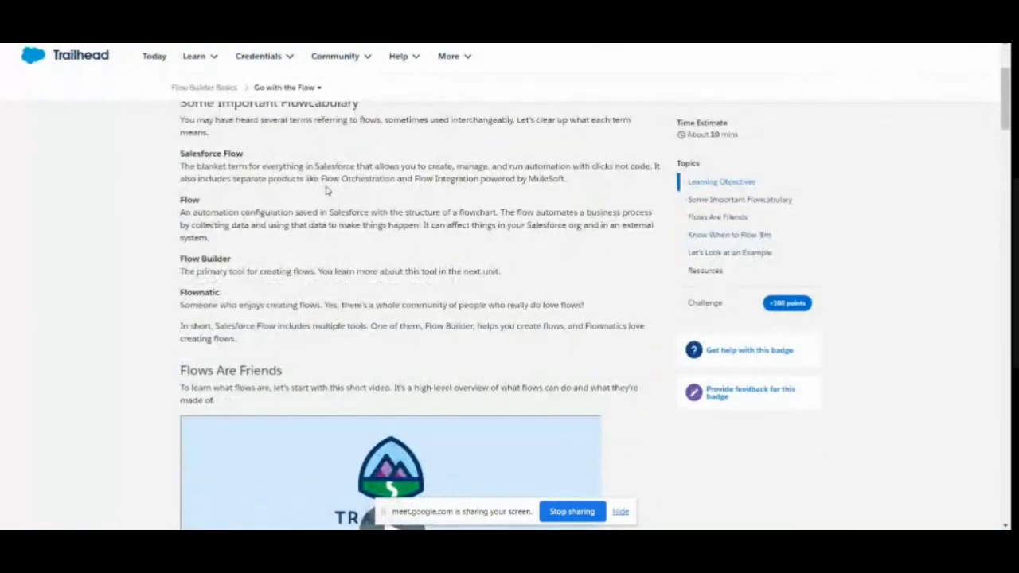
{"action": "scroll", "coordinate": [342, 277], "scroll_direction": "down", "scroll_amount": 8}
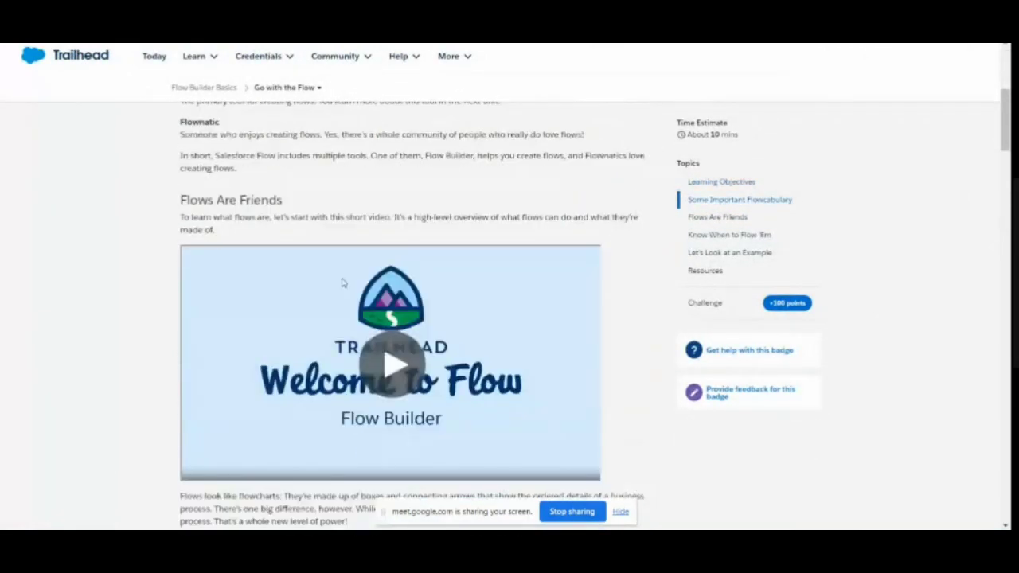
{"action": "scroll", "coordinate": [342, 281], "scroll_direction": "down", "scroll_amount": 4}
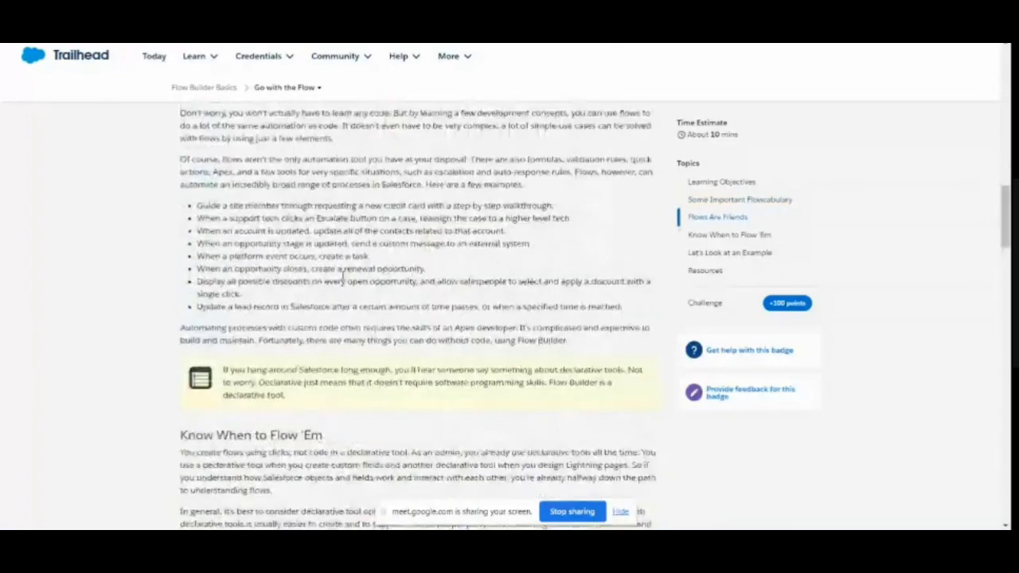
{"action": "scroll", "coordinate": [343, 276], "scroll_direction": "down", "scroll_amount": 4}
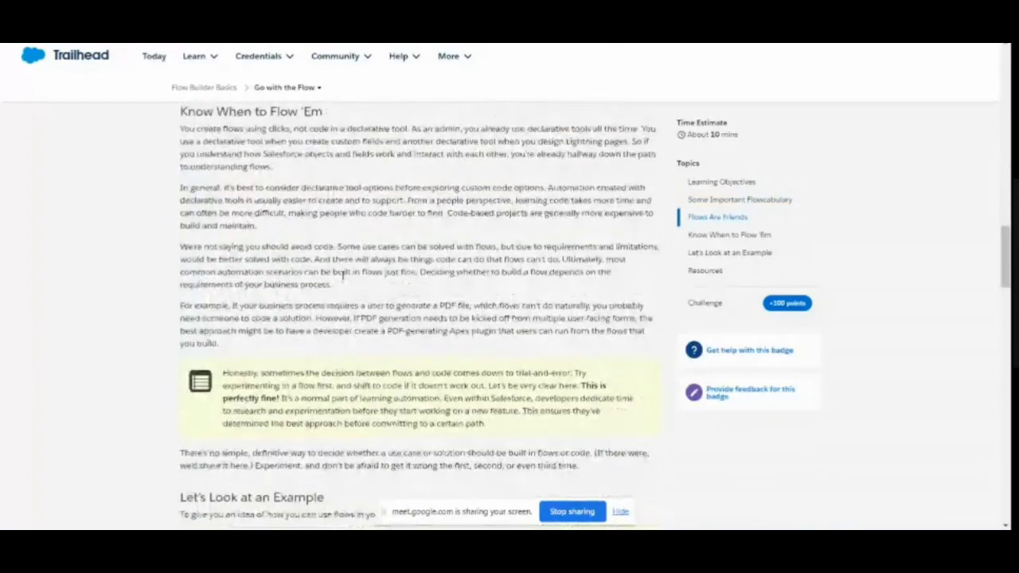
{"action": "scroll", "coordinate": [342, 274], "scroll_direction": "down", "scroll_amount": 4}
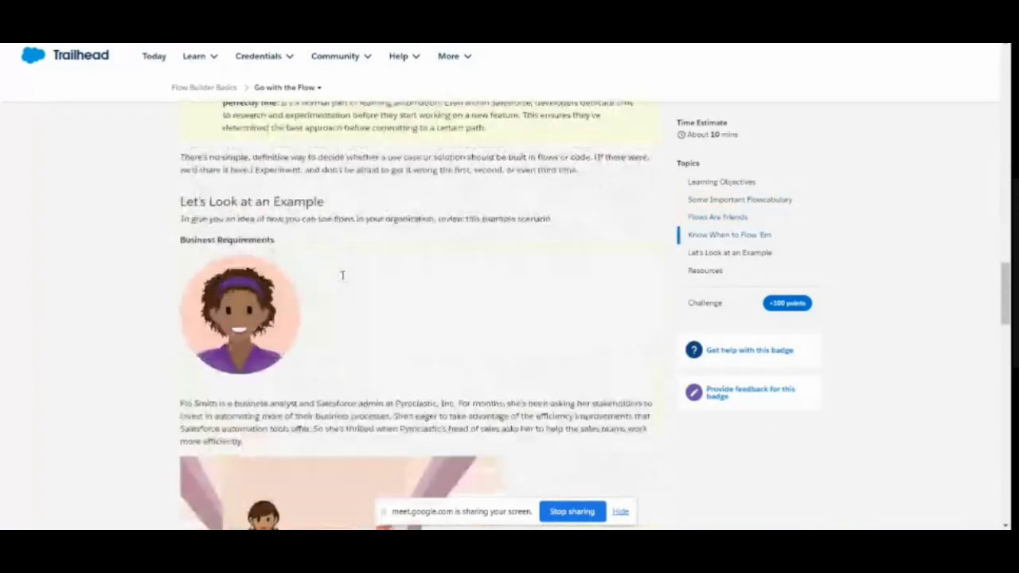
{"action": "scroll", "coordinate": [343, 279], "scroll_direction": "down", "scroll_amount": 2}
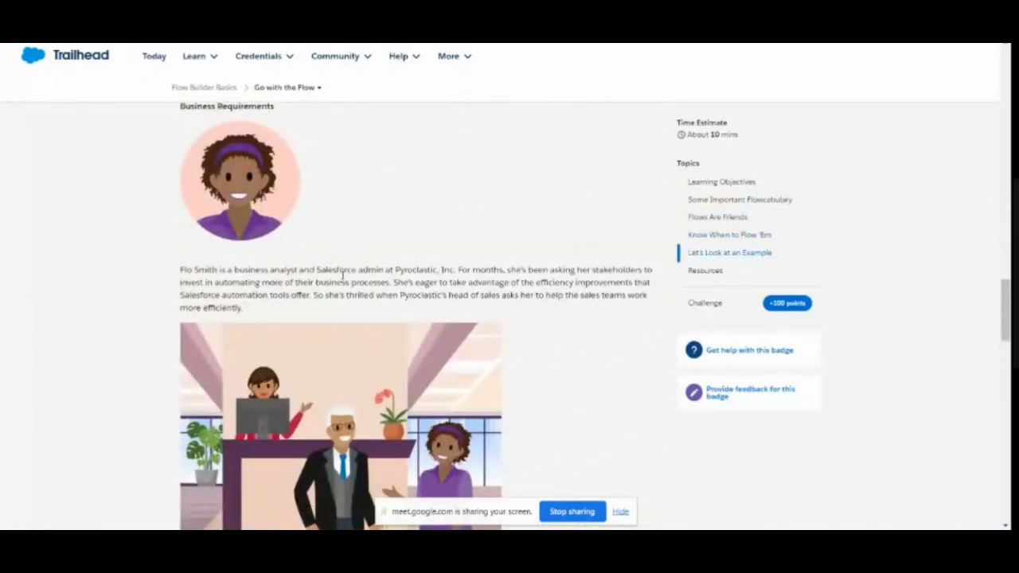
{"action": "scroll", "coordinate": [343, 276], "scroll_direction": "down", "scroll_amount": 6}
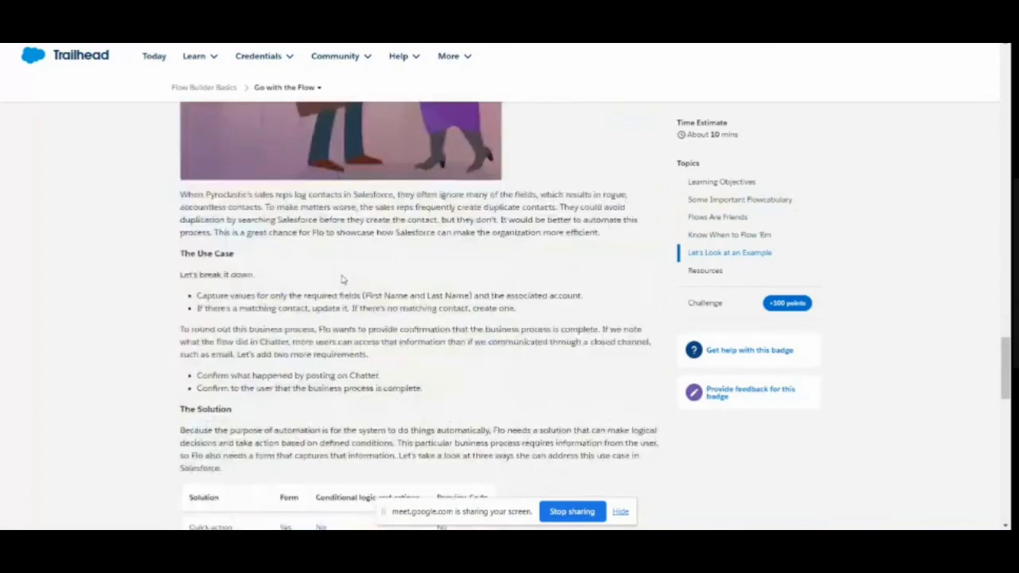
{"action": "scroll", "coordinate": [342, 279], "scroll_direction": "down", "scroll_amount": 15}
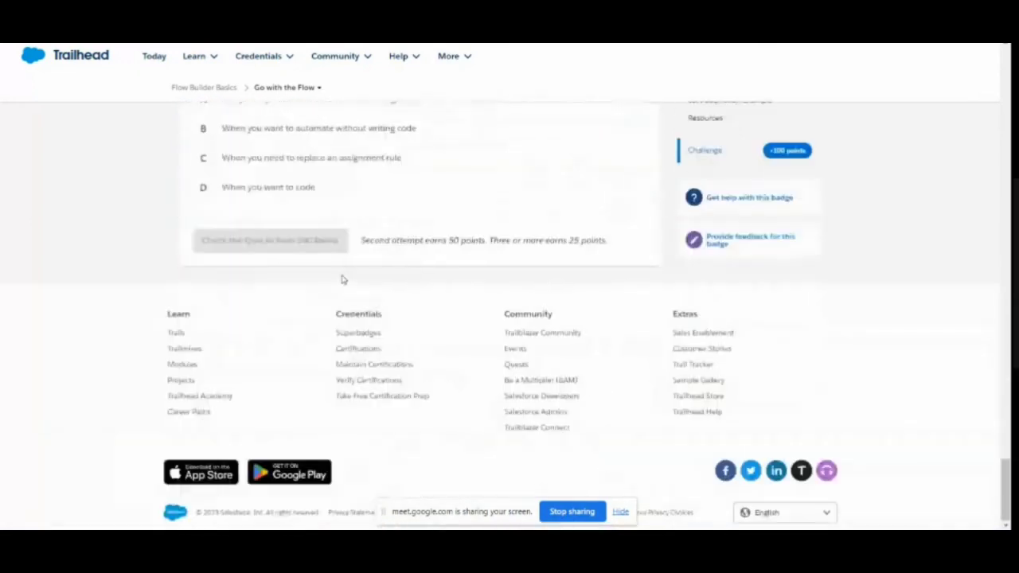
{"action": "scroll", "coordinate": [342, 278], "scroll_direction": "up", "scroll_amount": 10}
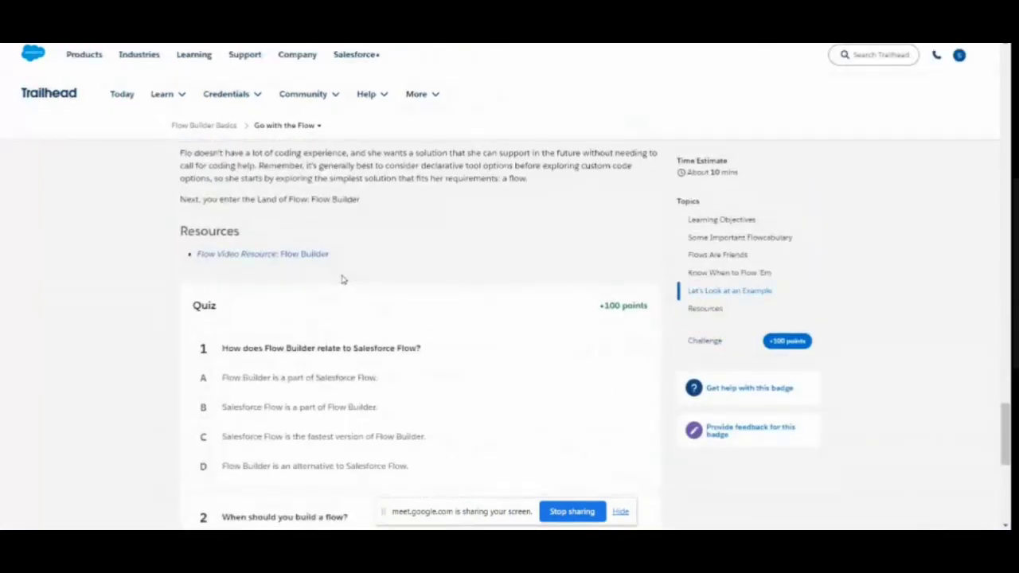
From the account menu, follow the link to the Salesforce login page.
{"action": "scroll", "coordinate": [342, 278], "scroll_direction": "up", "scroll_amount": 2}
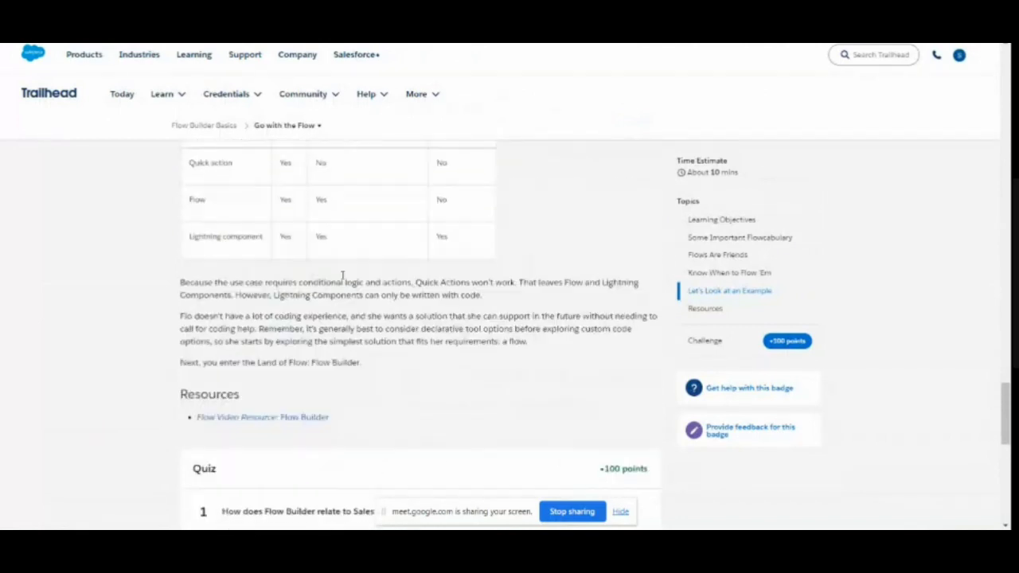
{"action": "left_click", "coordinate": [959, 56]}
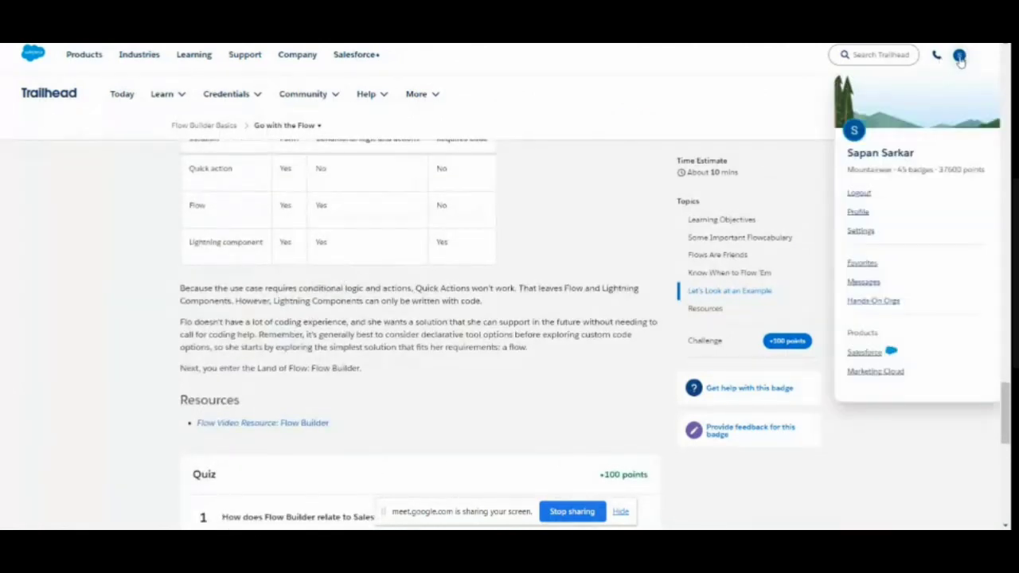
{"action": "left_click", "coordinate": [873, 353]}
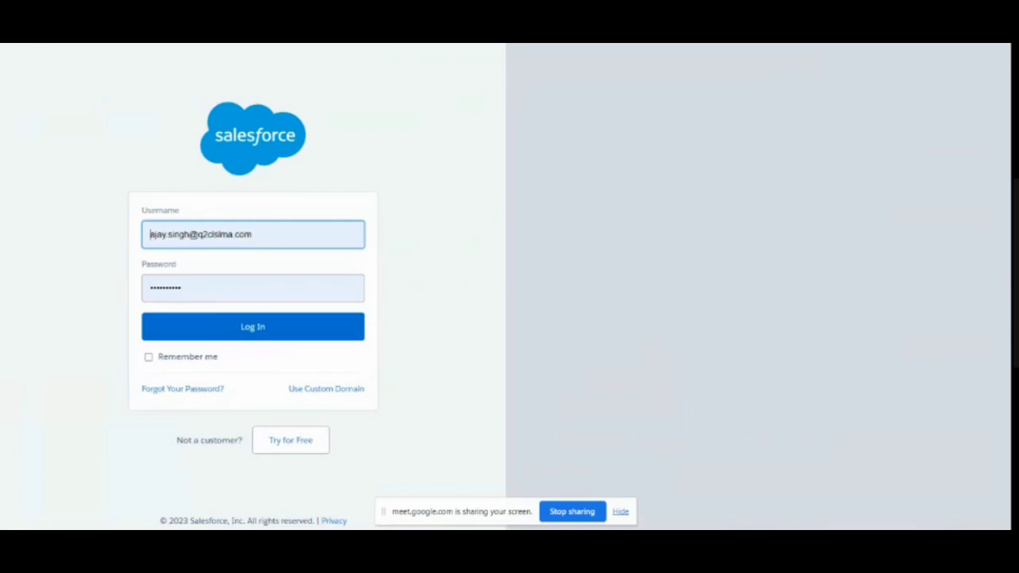
Return to the Trailhead lesson tab and duplicate it.
{"action": "key", "text": "ctrl+shift+Tab"}
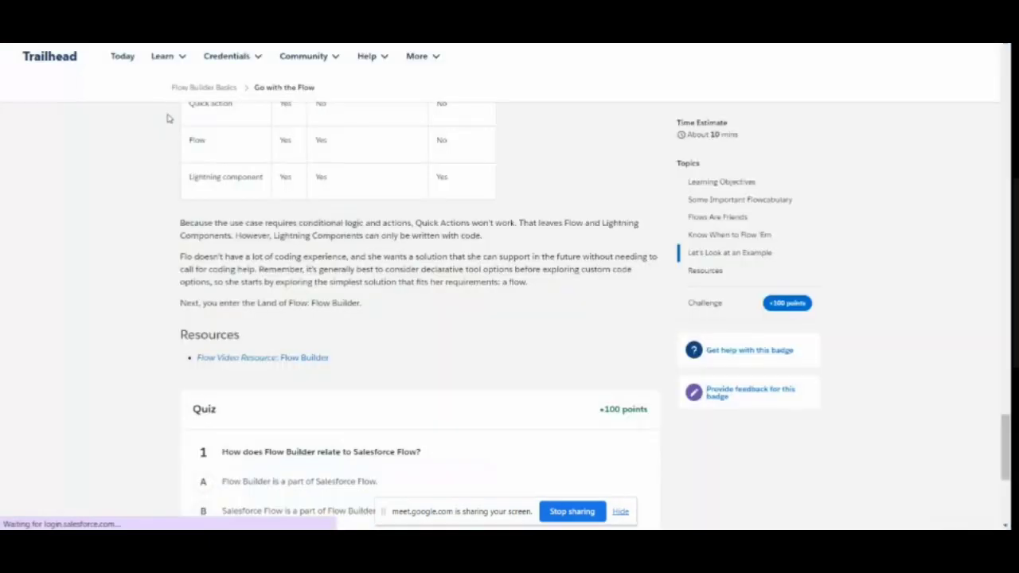
{"action": "right_click", "coordinate": [422, 8]}
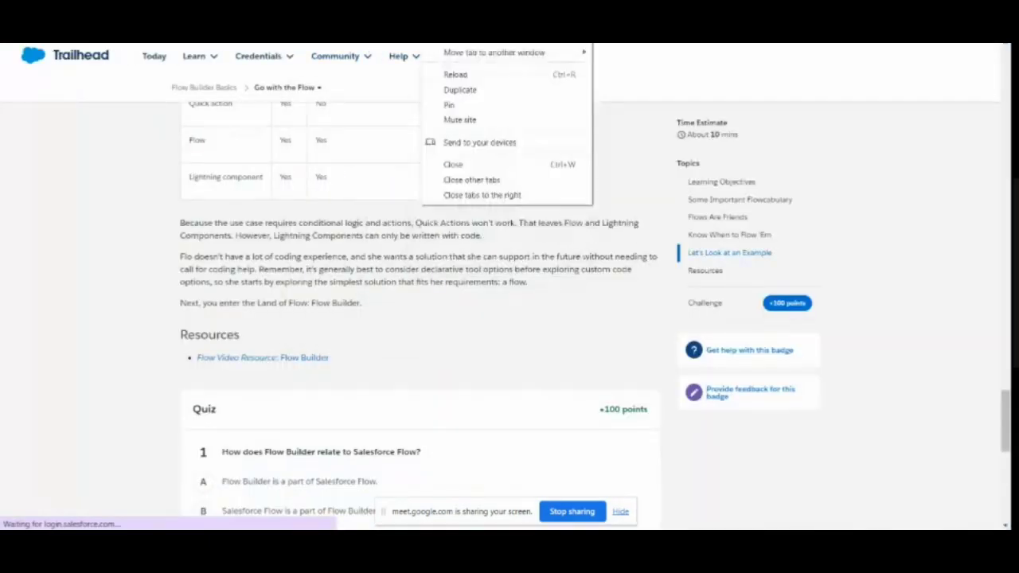
{"action": "left_click", "coordinate": [468, 89]}
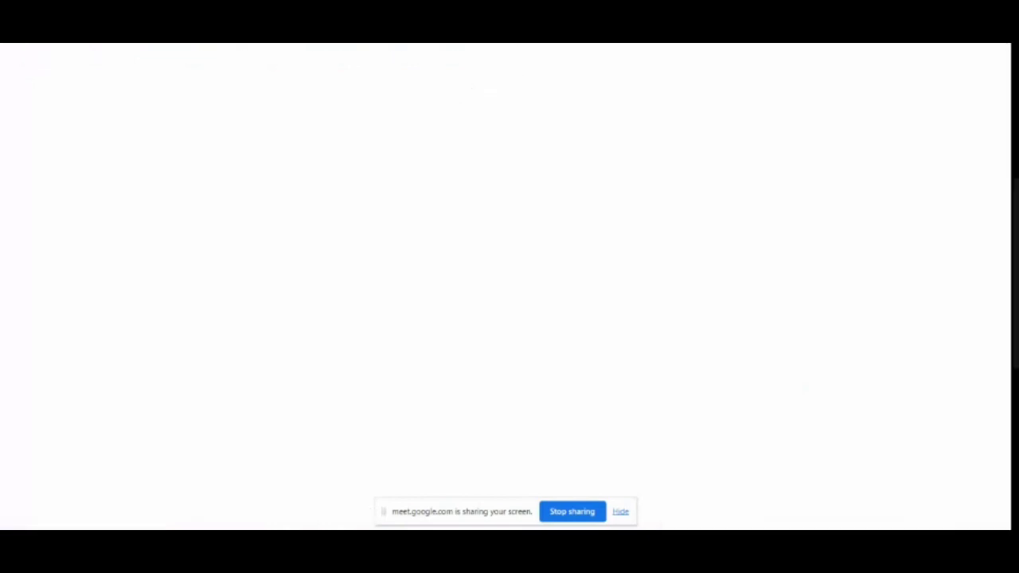
Scroll back to the top of the unit and reopen the account menu.
{"action": "scroll", "coordinate": [924, 107], "scroll_direction": "up", "scroll_amount": 4}
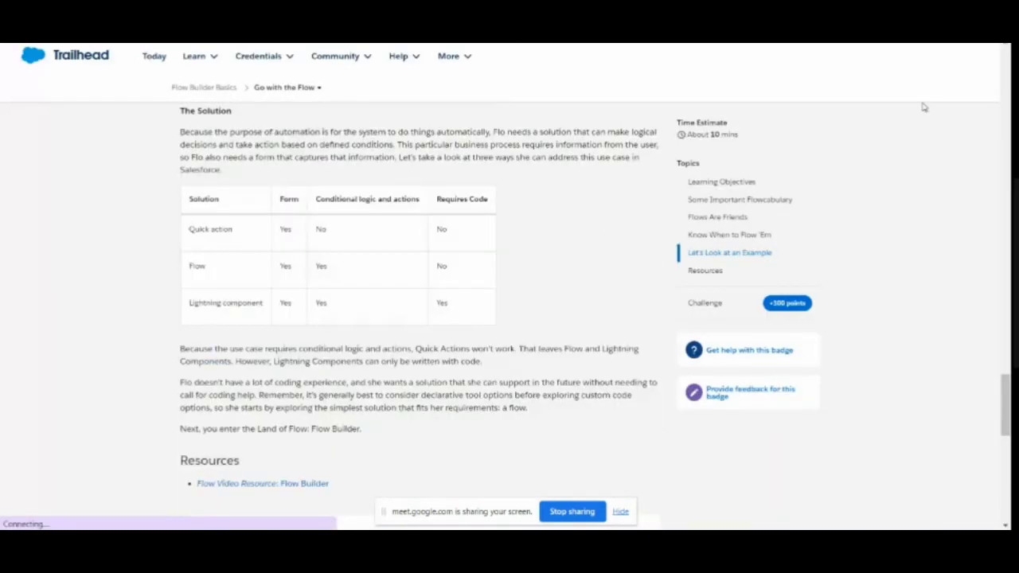
{"action": "scroll", "coordinate": [959, 282], "scroll_direction": "up", "scroll_amount": 5}
{"action": "scroll", "coordinate": [959, 283], "scroll_direction": "up", "scroll_amount": 6}
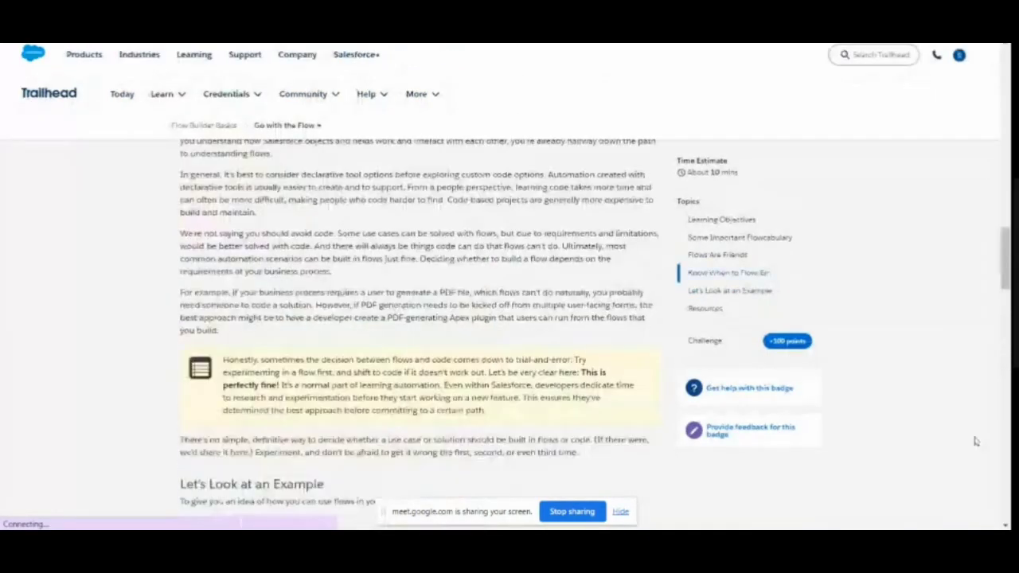
{"action": "left_click", "coordinate": [961, 53]}
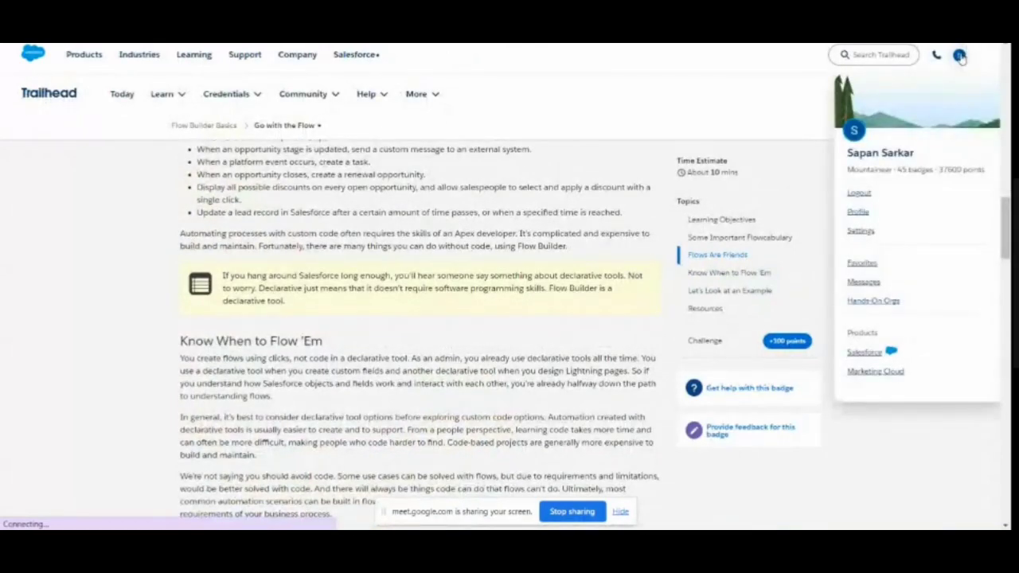
Open Hands-On Orgs and scroll through the list of seven connected orgs.
{"action": "left_click", "coordinate": [866, 302]}
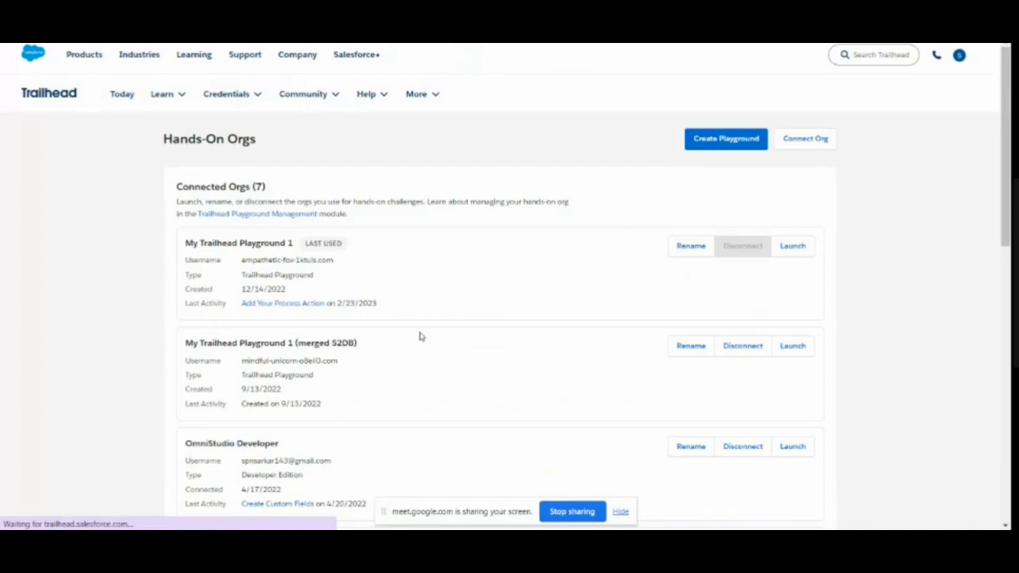
{"action": "scroll", "coordinate": [420, 337], "scroll_direction": "down", "scroll_amount": 2}
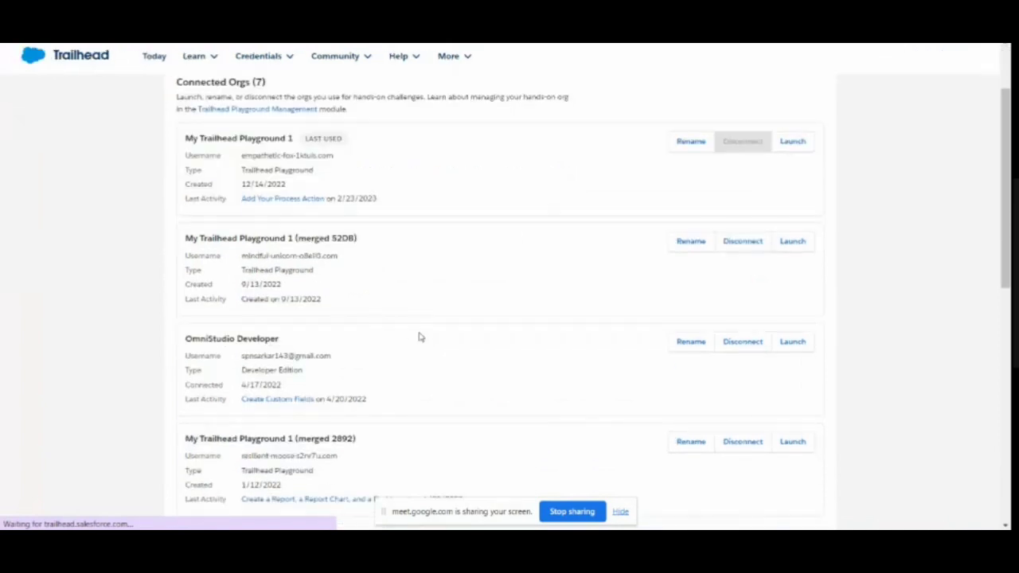
{"action": "scroll", "coordinate": [421, 338], "scroll_direction": "down", "scroll_amount": 5}
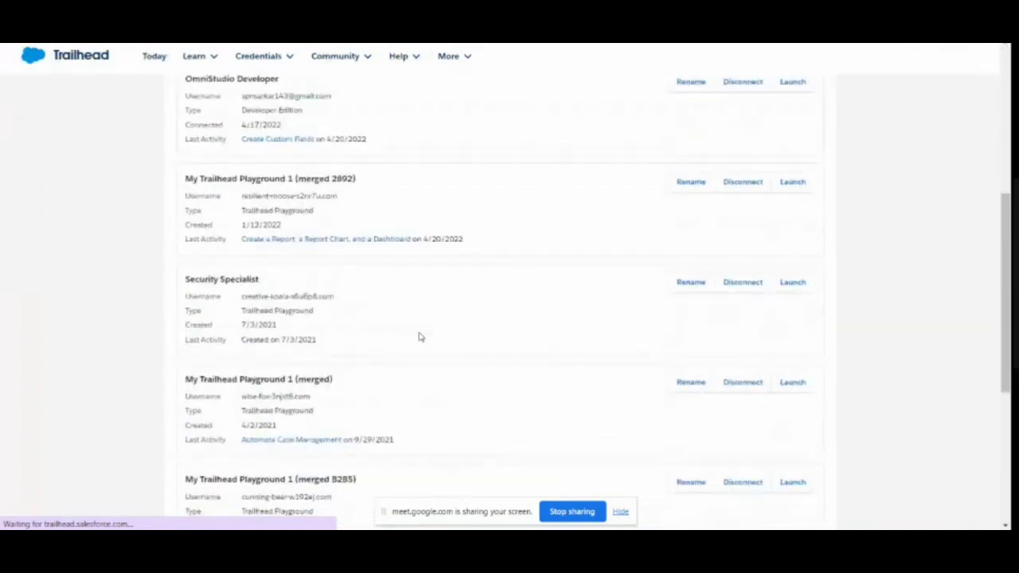
{"action": "scroll", "coordinate": [420, 337], "scroll_direction": "down", "scroll_amount": 2}
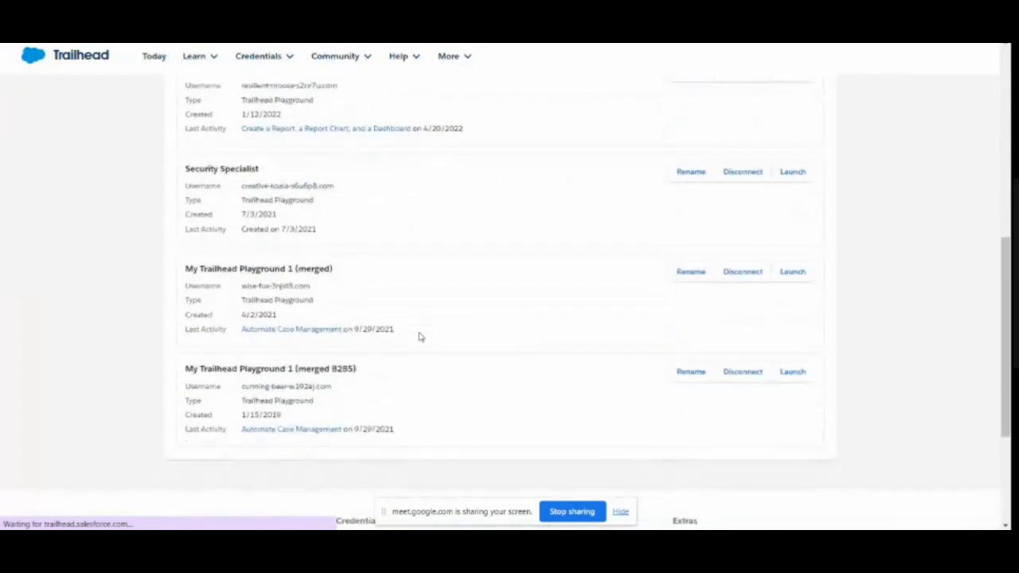
{"action": "scroll", "coordinate": [420, 337], "scroll_direction": "up", "scroll_amount": 1}
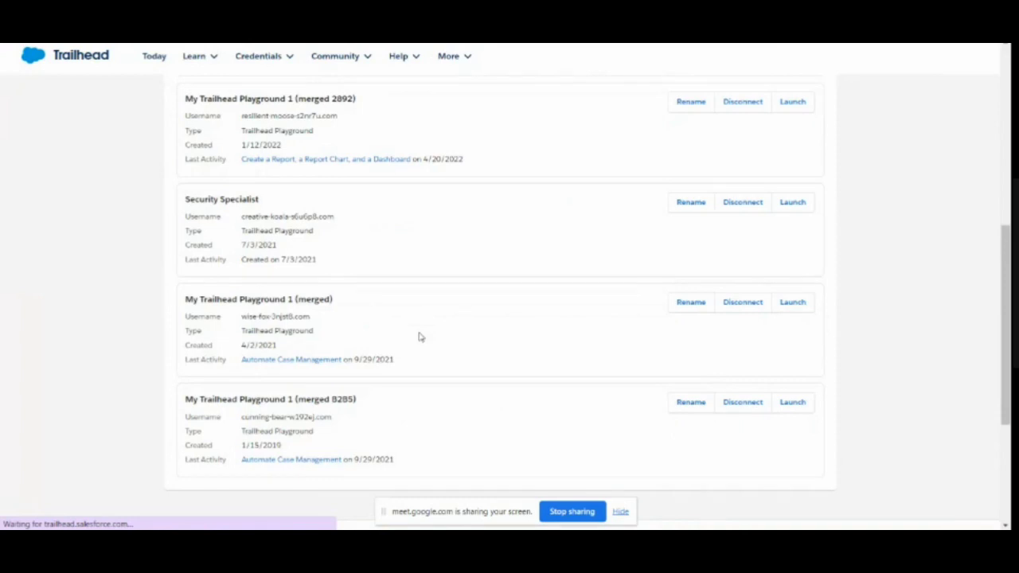
{"action": "scroll", "coordinate": [421, 337], "scroll_direction": "up", "scroll_amount": 1}
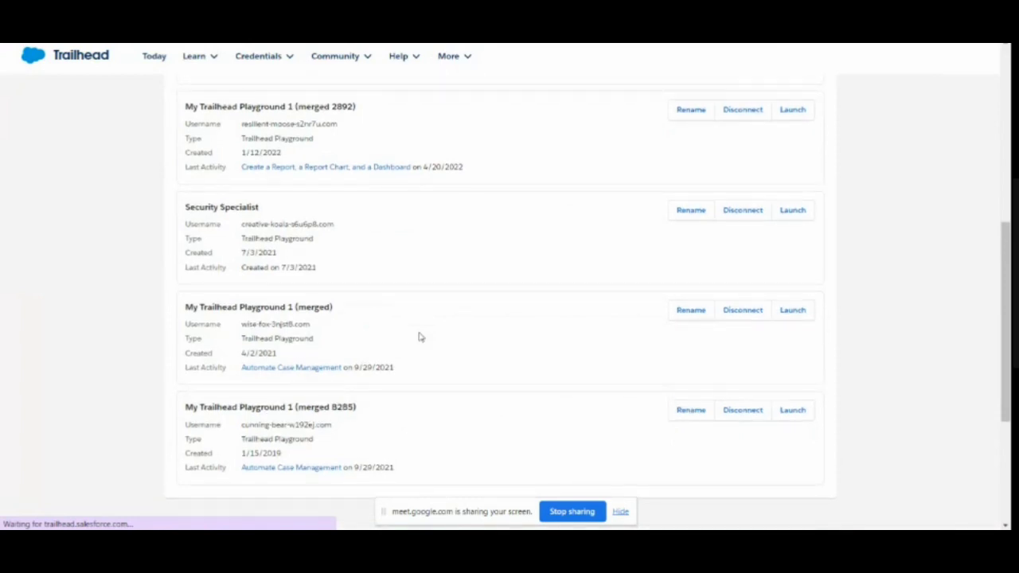
{"action": "scroll", "coordinate": [421, 337], "scroll_direction": "up", "scroll_amount": 5}
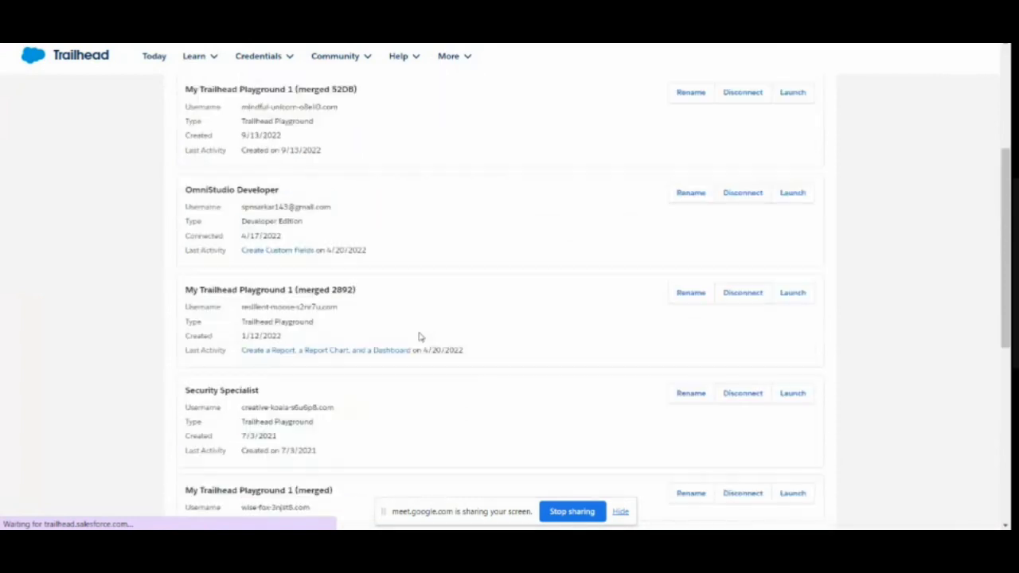
{"action": "scroll", "coordinate": [420, 337], "scroll_direction": "up", "scroll_amount": 2}
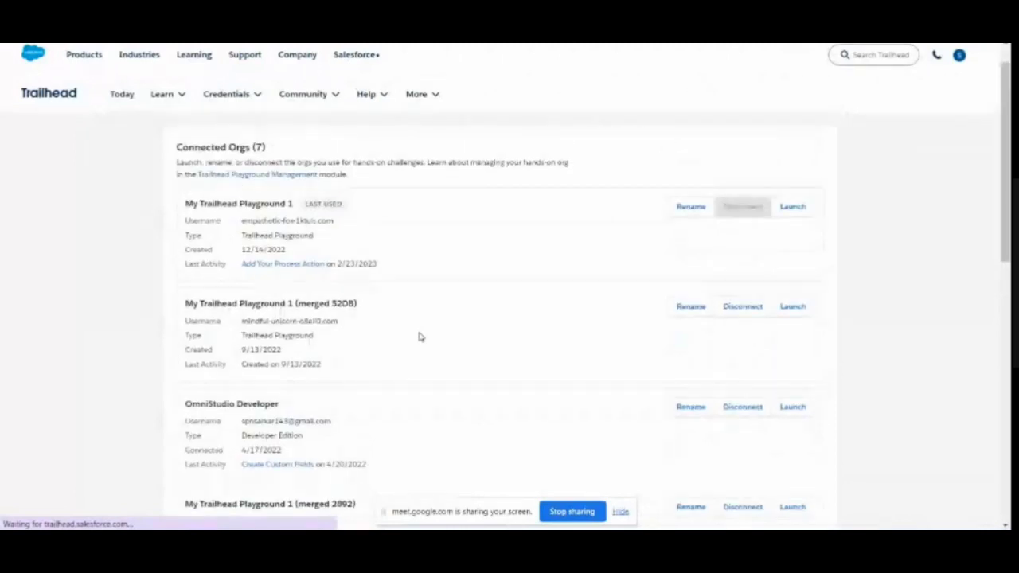
Launch My Trailhead Playground 1 and, once the Service home loads, open the gear menu.
{"action": "left_click", "coordinate": [793, 210]}
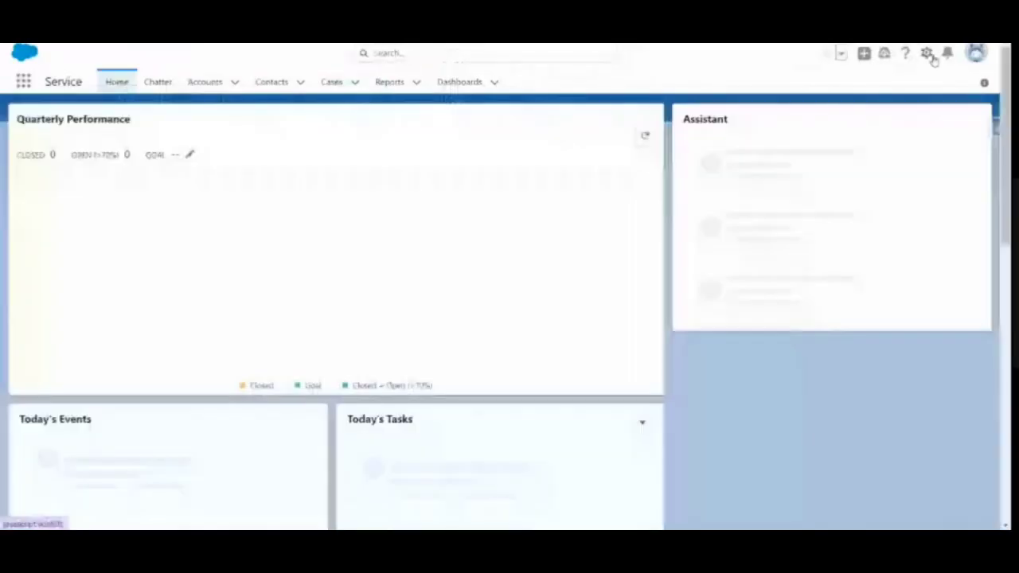
{"action": "left_click", "coordinate": [931, 57]}
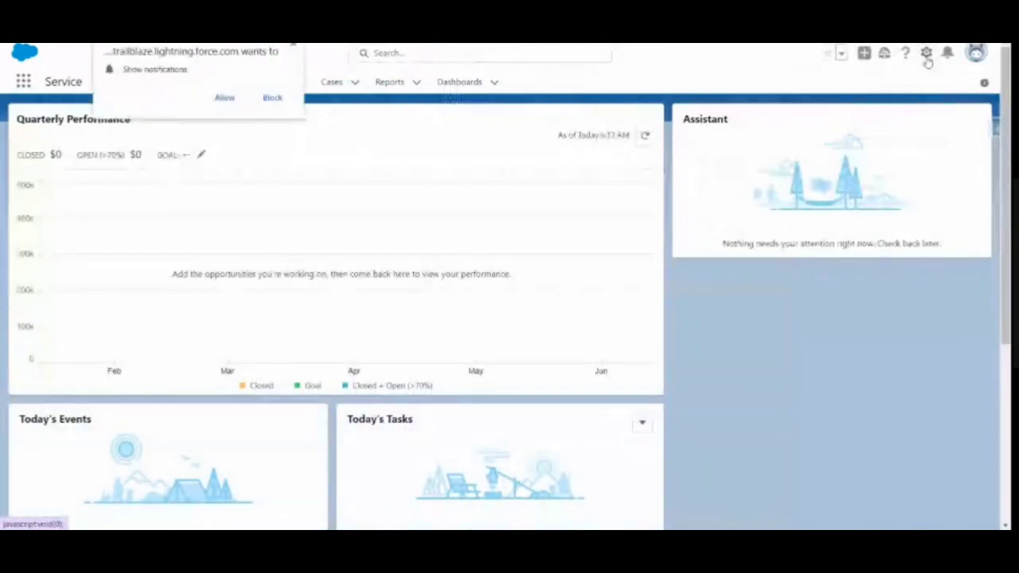
{"action": "left_click", "coordinate": [928, 56]}
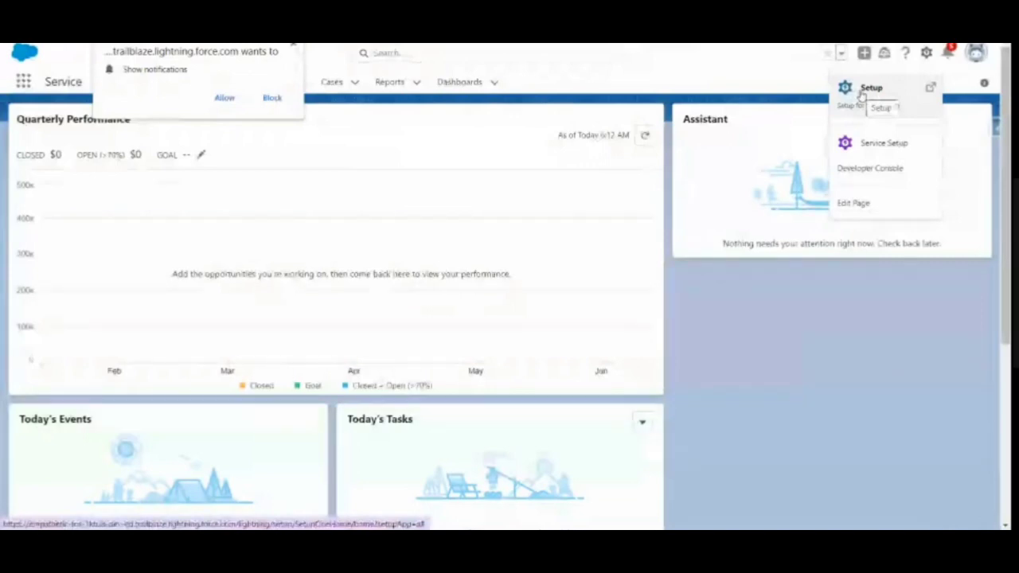
Go to Setup, dismiss the browser notification prompt, and open Flows via Quick Find 'flow'.
{"action": "left_click", "coordinate": [861, 96]}
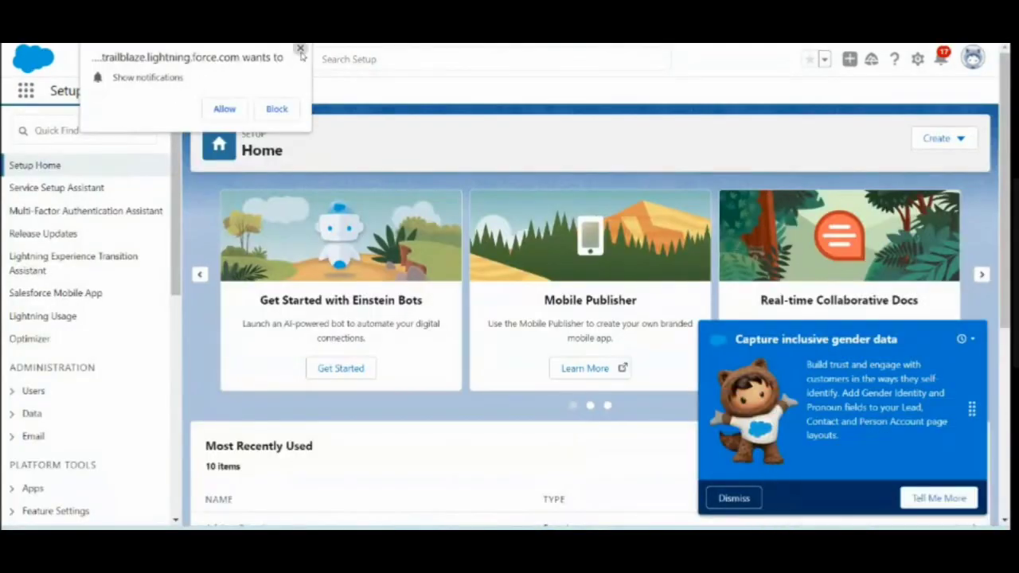
{"action": "left_click", "coordinate": [296, 48]}
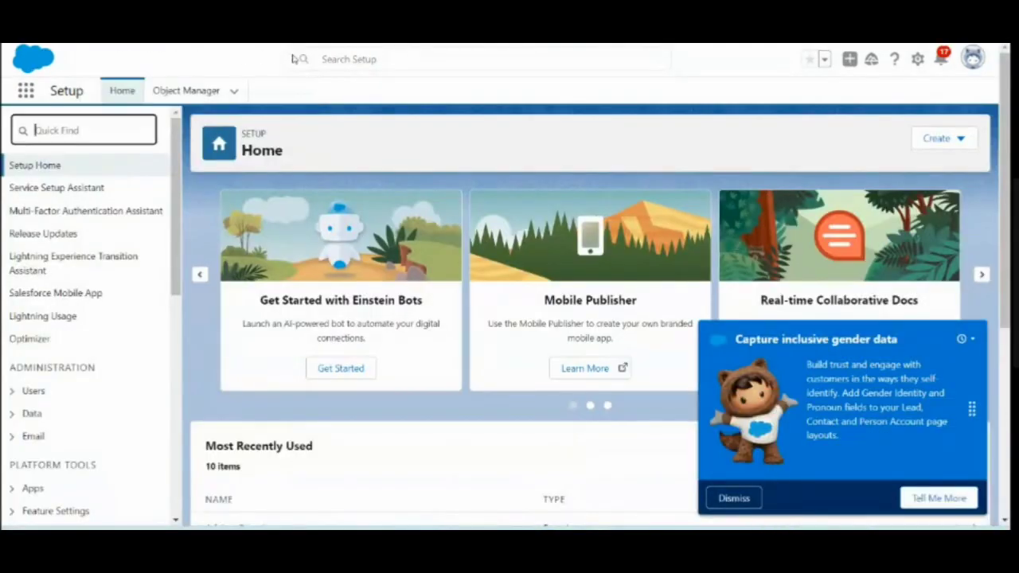
{"action": "left_click", "coordinate": [143, 126]}
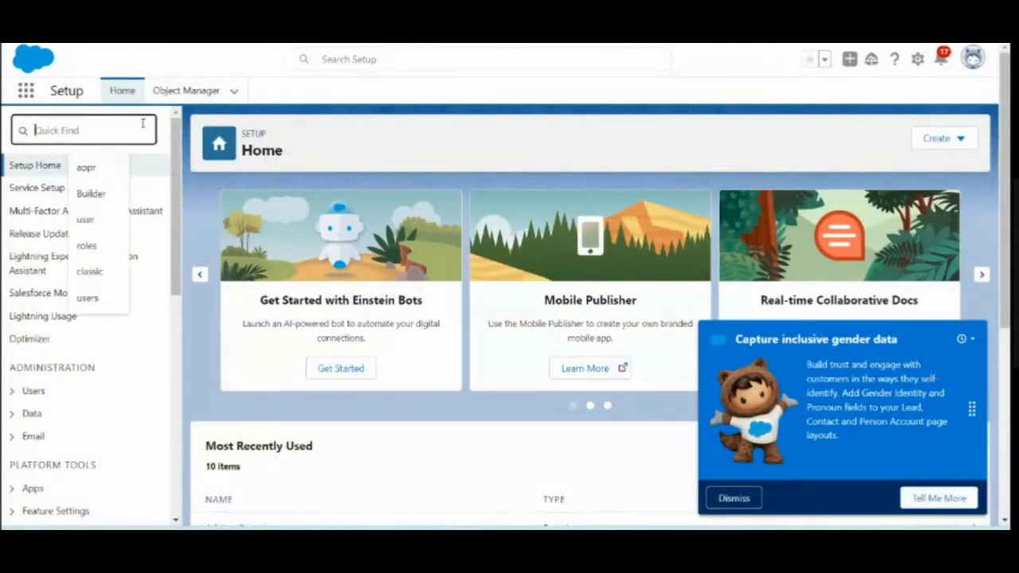
{"action": "type", "text": "flow"}
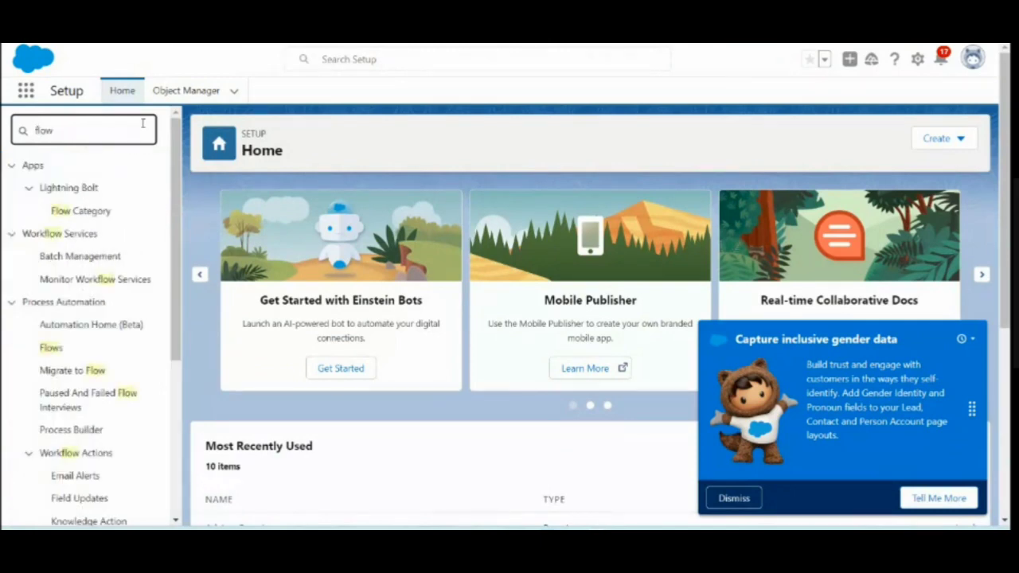
{"action": "left_click", "coordinate": [49, 348]}
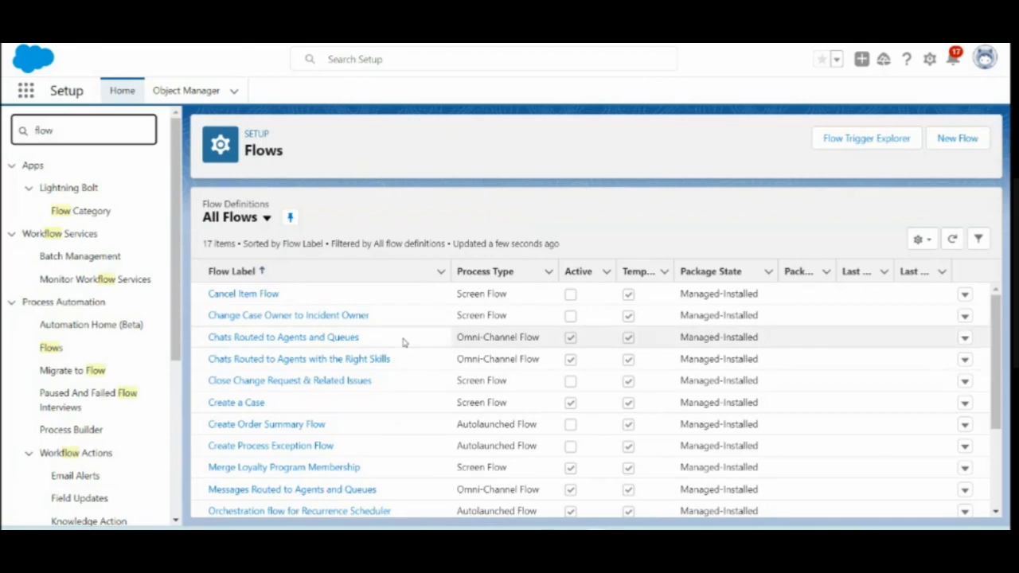
Scroll through the 17 flows in the All Flows list, then bring up the Google Meet tab.
{"action": "scroll", "coordinate": [392, 374], "scroll_direction": "down", "scroll_amount": 3}
{"action": "scroll", "coordinate": [392, 375], "scroll_direction": "up", "scroll_amount": 2}
{"action": "scroll", "coordinate": [392, 375], "scroll_direction": "up", "scroll_amount": 1}
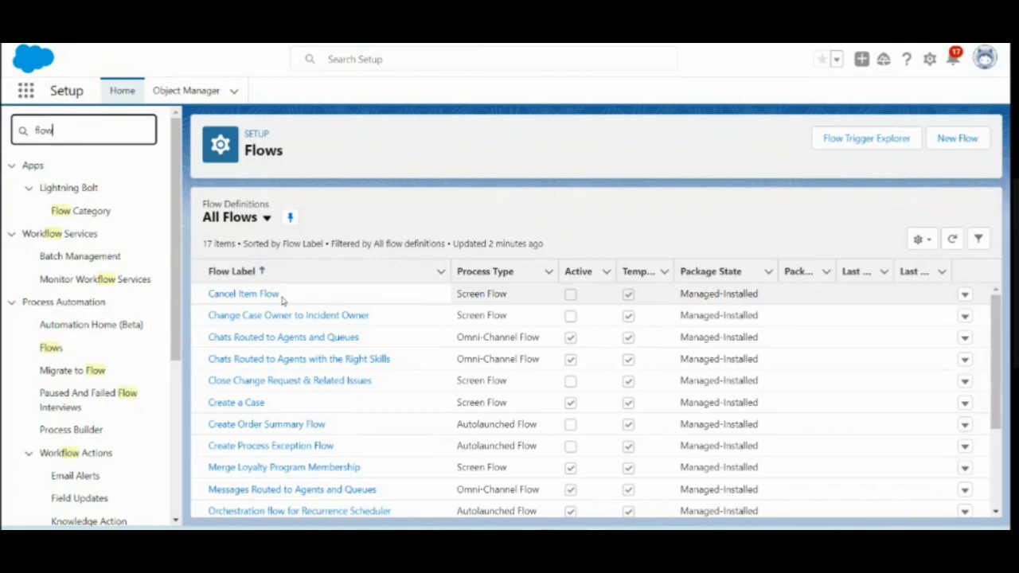
{"action": "left_click", "coordinate": [723, 4]}
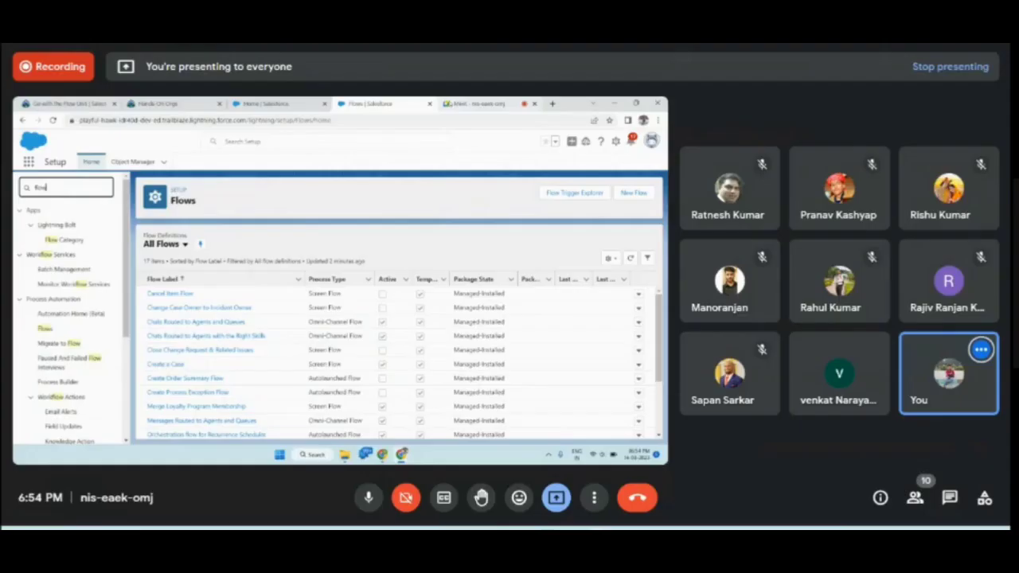
Mute the Google Meet microphone and return to the Salesforce Flows tab.
{"action": "left_click", "coordinate": [368, 498]}
{"action": "left_click", "coordinate": [567, 4]}
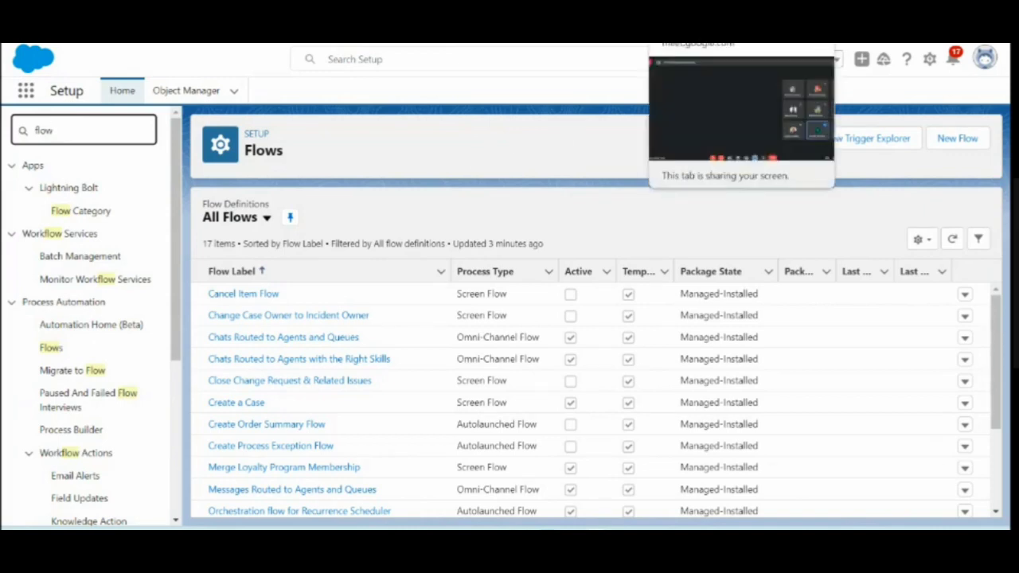
{"action": "left_click", "coordinate": [704, 5]}
{"action": "left_click", "coordinate": [551, 3]}
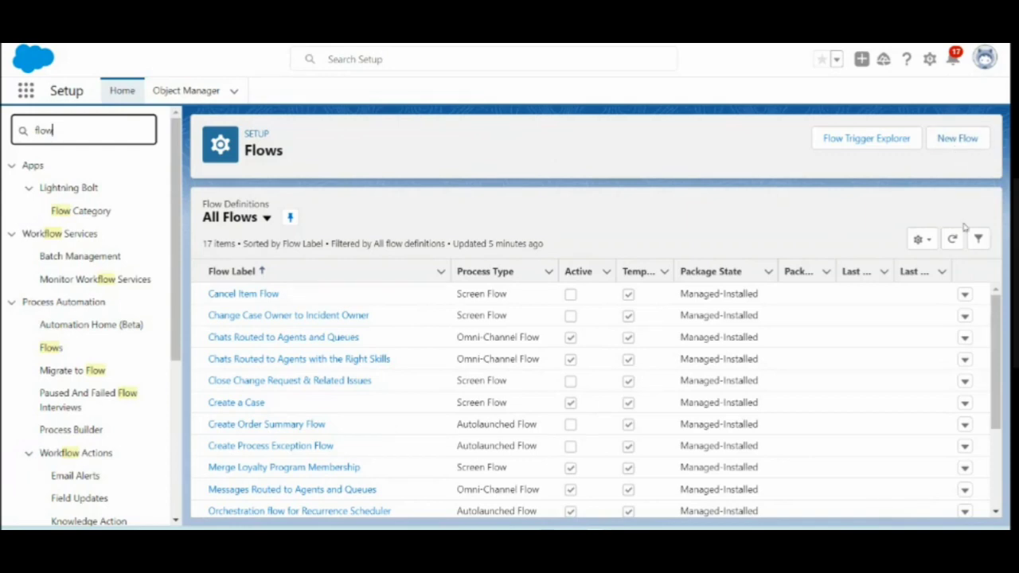
Compare the Record-Triggered, Schedule-Triggered and Autolaunched flow types, ending on Screen Flow.
{"action": "left_click", "coordinate": [965, 296]}
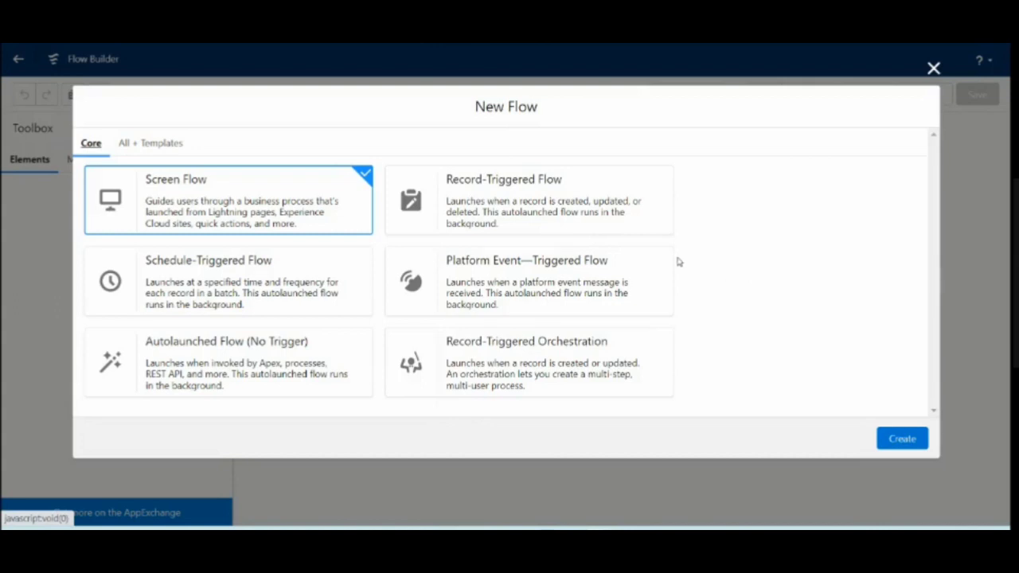
{"action": "left_click", "coordinate": [625, 228]}
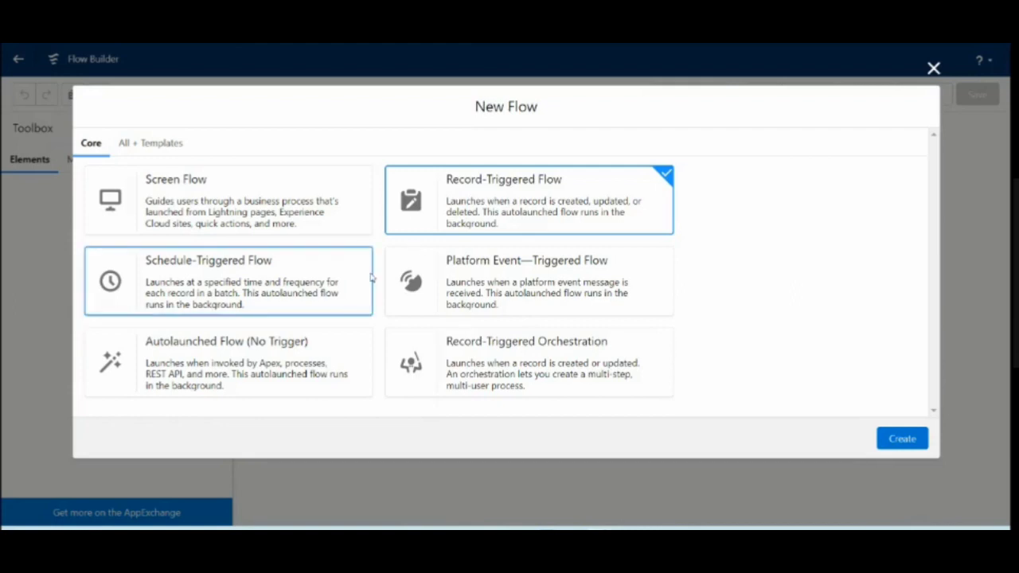
{"action": "left_click", "coordinate": [341, 290]}
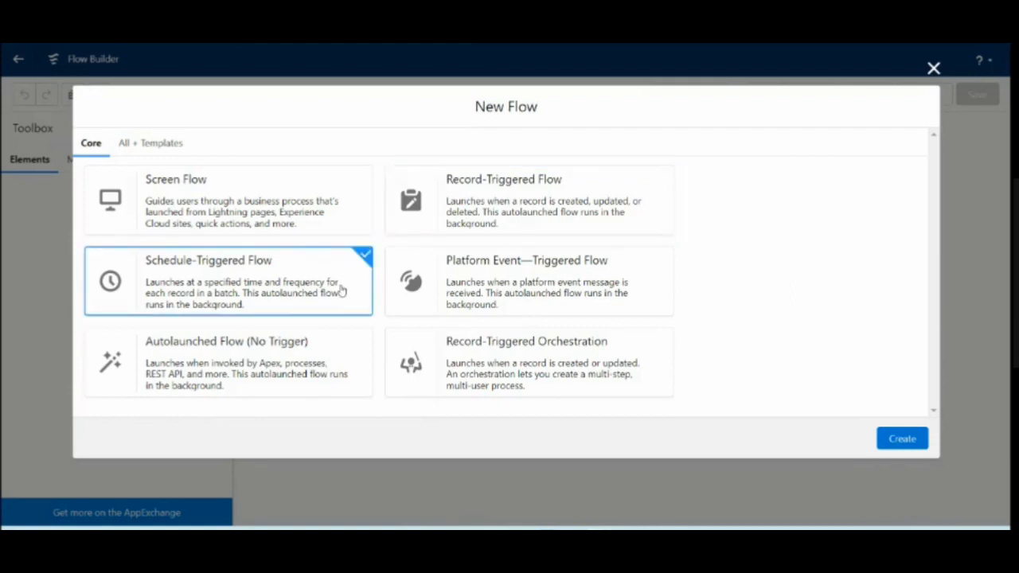
{"action": "left_click", "coordinate": [331, 367]}
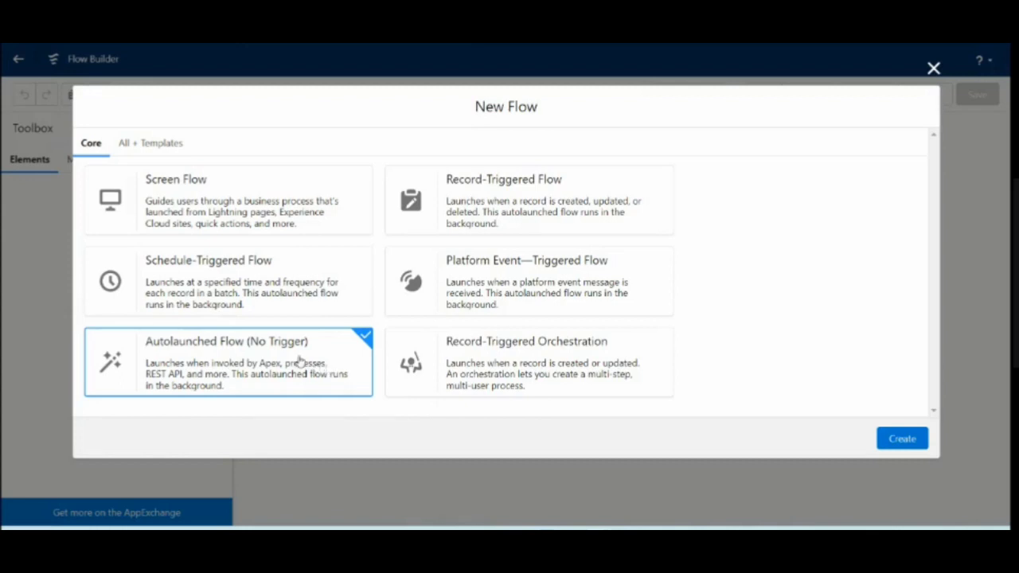
{"action": "left_click", "coordinate": [292, 204]}
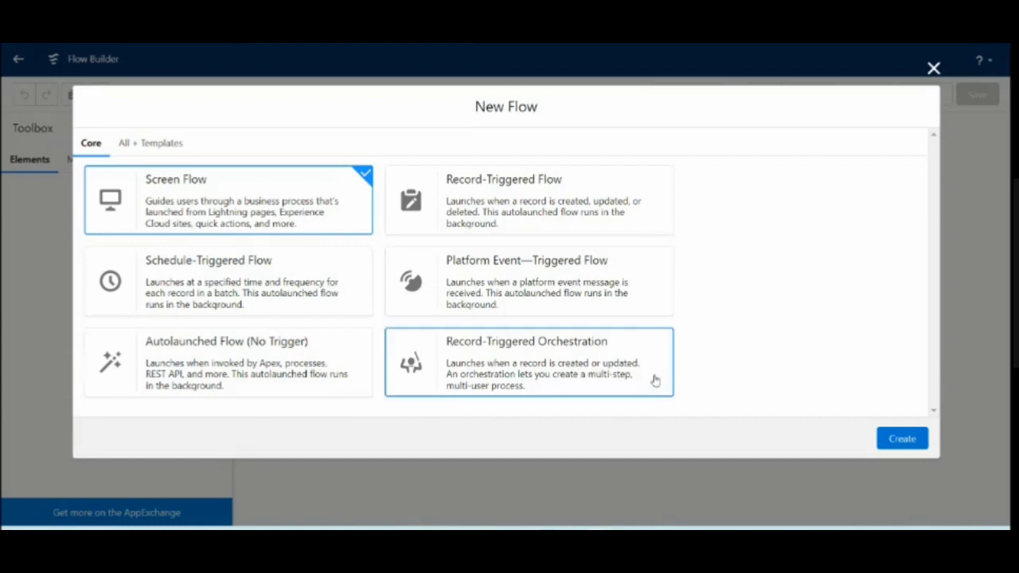
Look at Record-Triggered Orchestration, then choose Screen Flow and create the flow.
{"action": "left_click", "coordinate": [629, 387]}
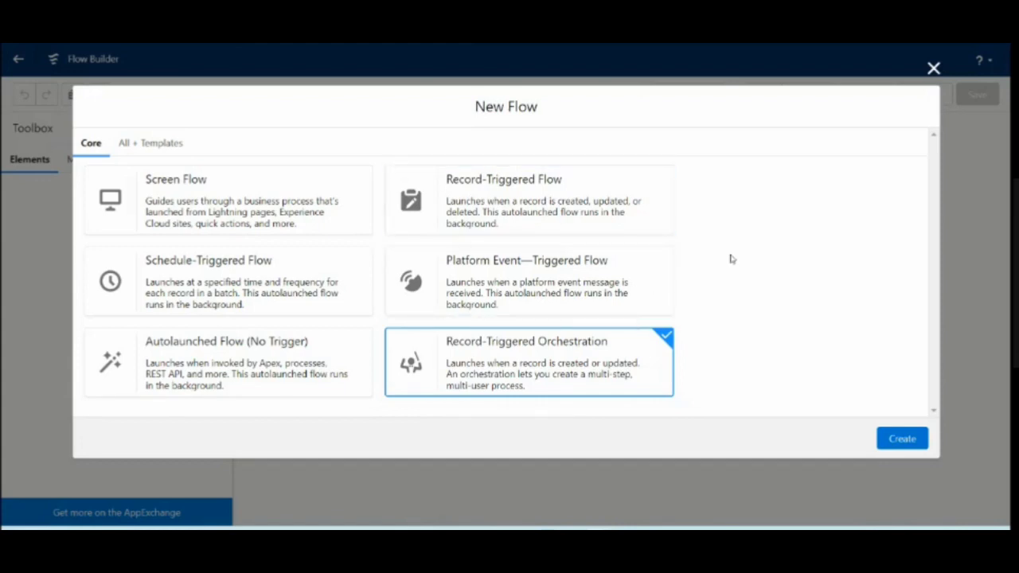
{"action": "left_click_drag", "start_coordinate": [617, 352], "coordinate": [446, 350]}
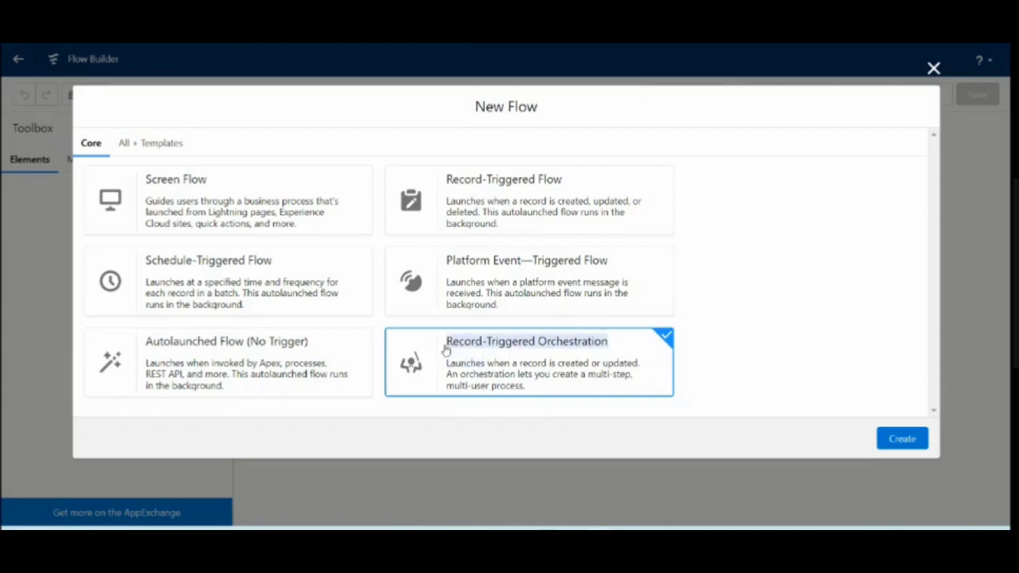
{"action": "left_click", "coordinate": [319, 200]}
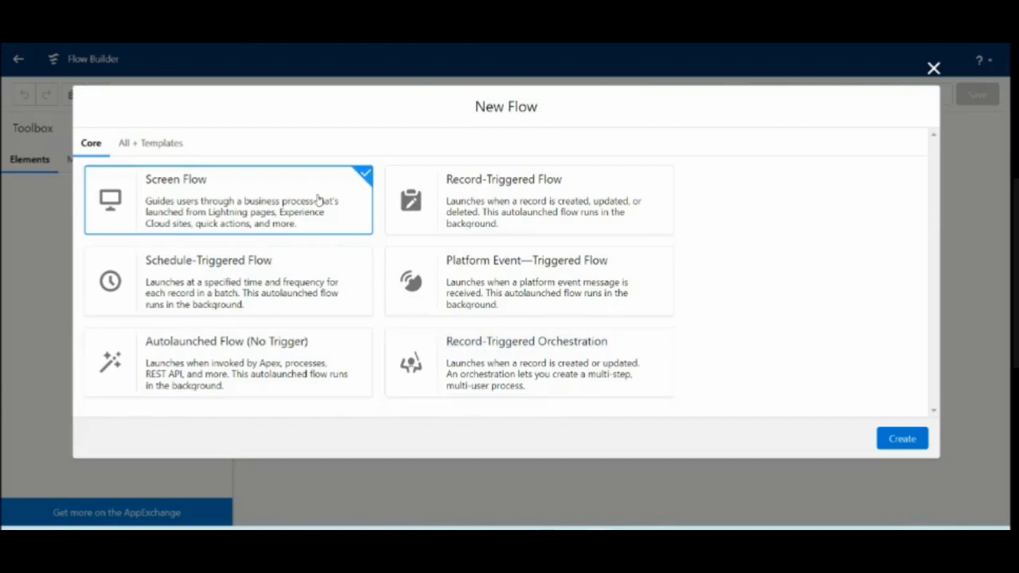
{"action": "left_click", "coordinate": [886, 440]}
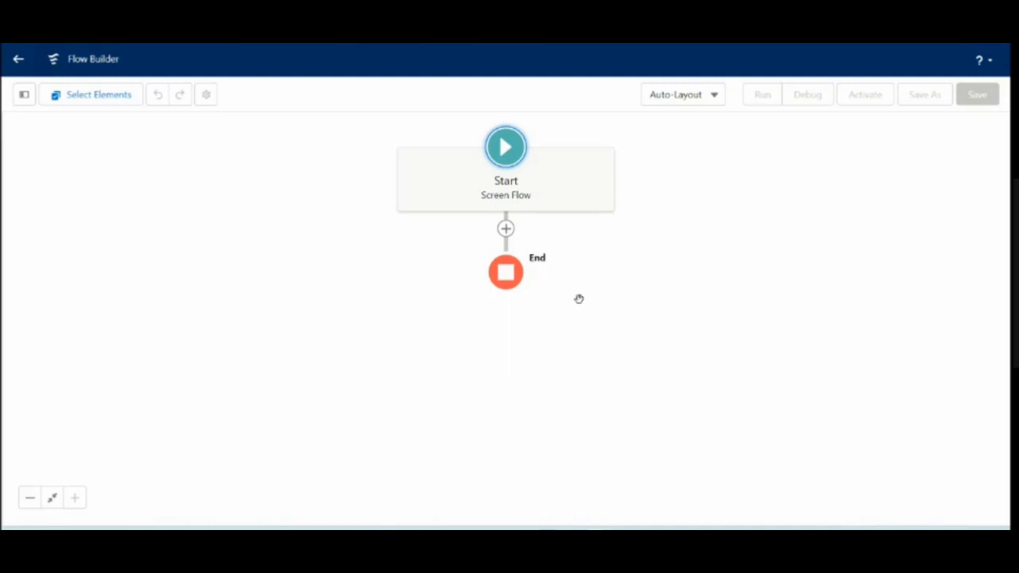
Bring up the Add Element list on the connector between Start and End.
{"action": "left_click", "coordinate": [506, 230]}
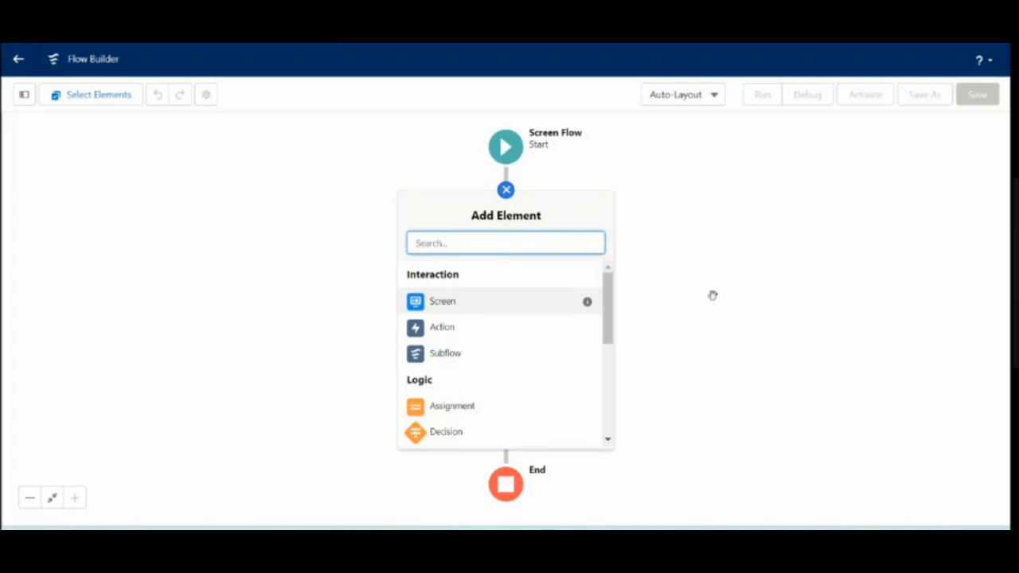
Show the Toolbox on its Manager tab beside the Start-to-End canvas.
{"action": "left_click", "coordinate": [25, 95]}
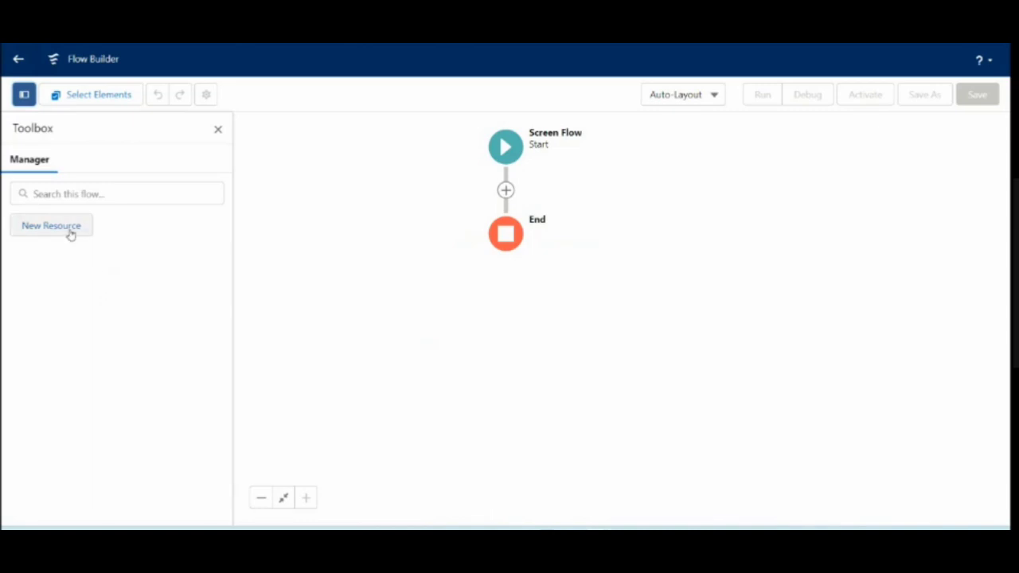
Hide and re-show the Toolbox, then switch on Select Elements multi-select copy mode.
{"action": "left_click", "coordinate": [22, 97]}
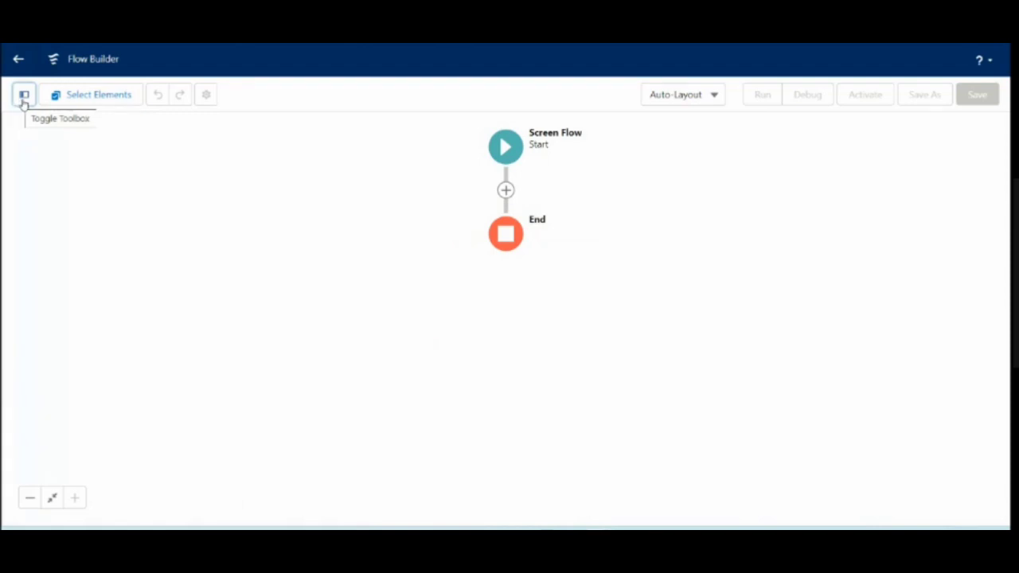
{"action": "left_click", "coordinate": [23, 97]}
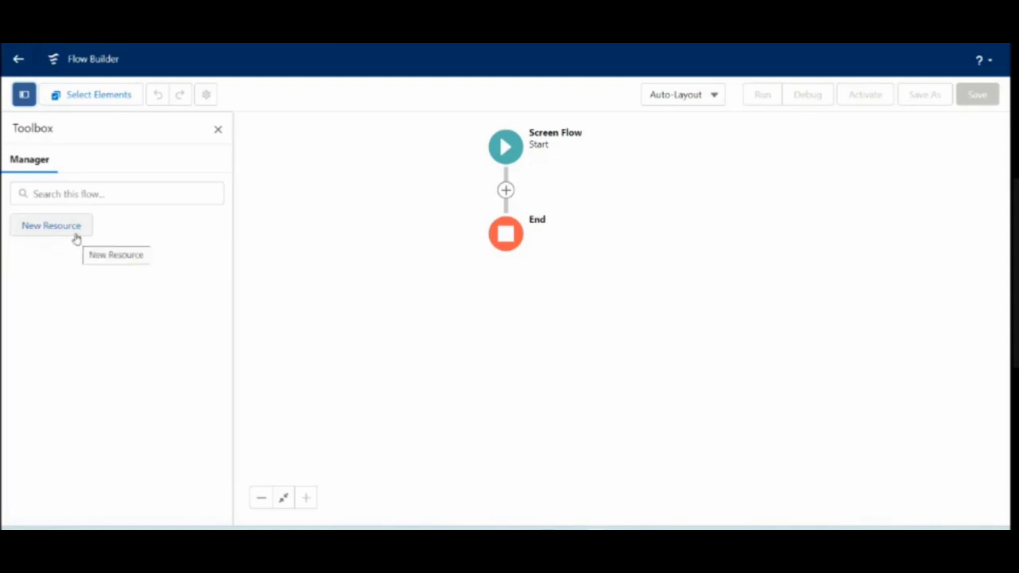
{"action": "left_click", "coordinate": [99, 96]}
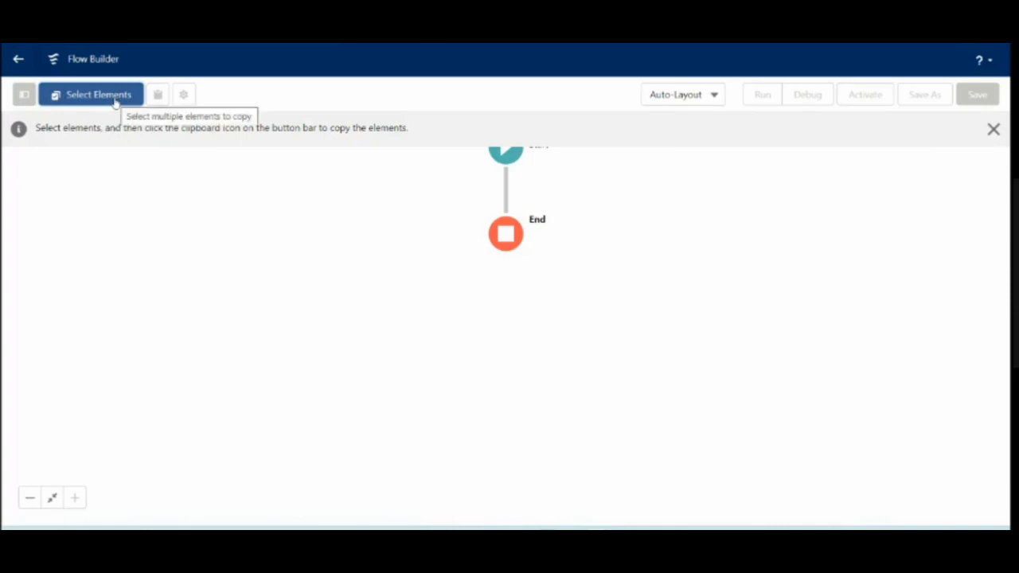
Turn off Select Elements mode so the Toolbox and undo/redo return.
{"action": "left_click", "coordinate": [116, 98]}
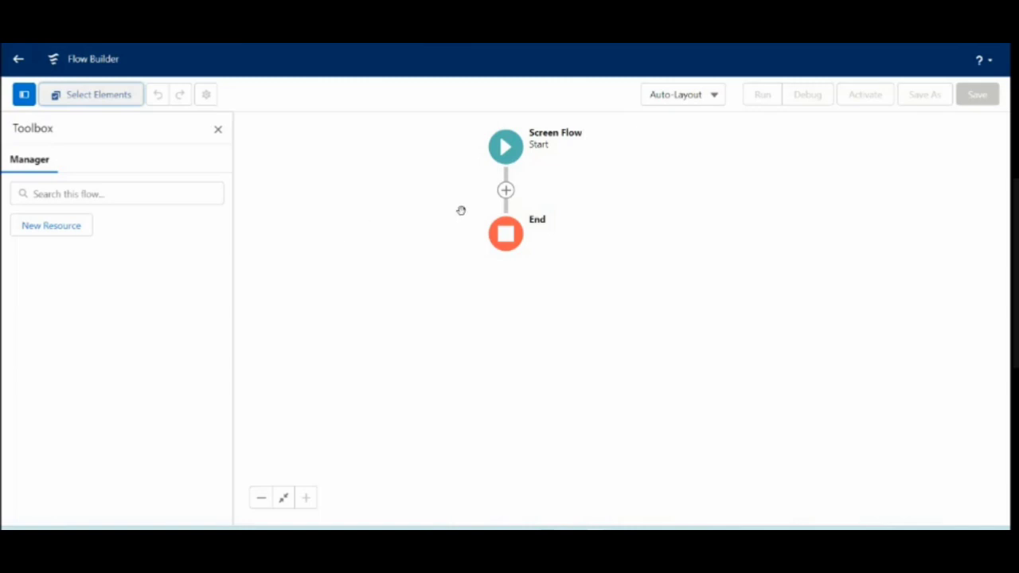
Open the Add Element chooser between Start and End and browse its element list.
{"action": "left_click", "coordinate": [506, 193]}
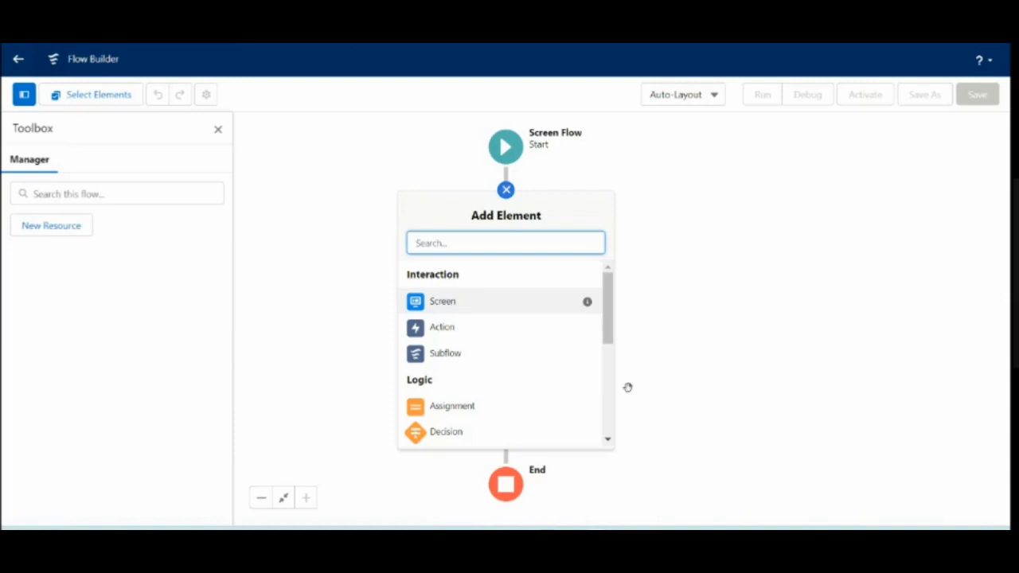
{"action": "scroll", "coordinate": [568, 398], "scroll_direction": "down", "scroll_amount": 2}
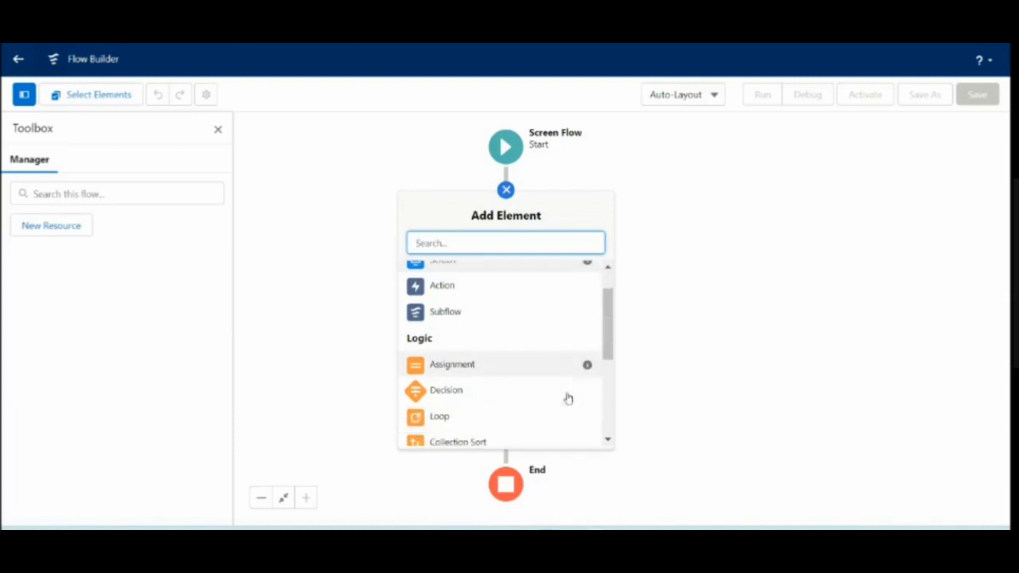
{"action": "scroll", "coordinate": [568, 399], "scroll_direction": "down", "scroll_amount": 1}
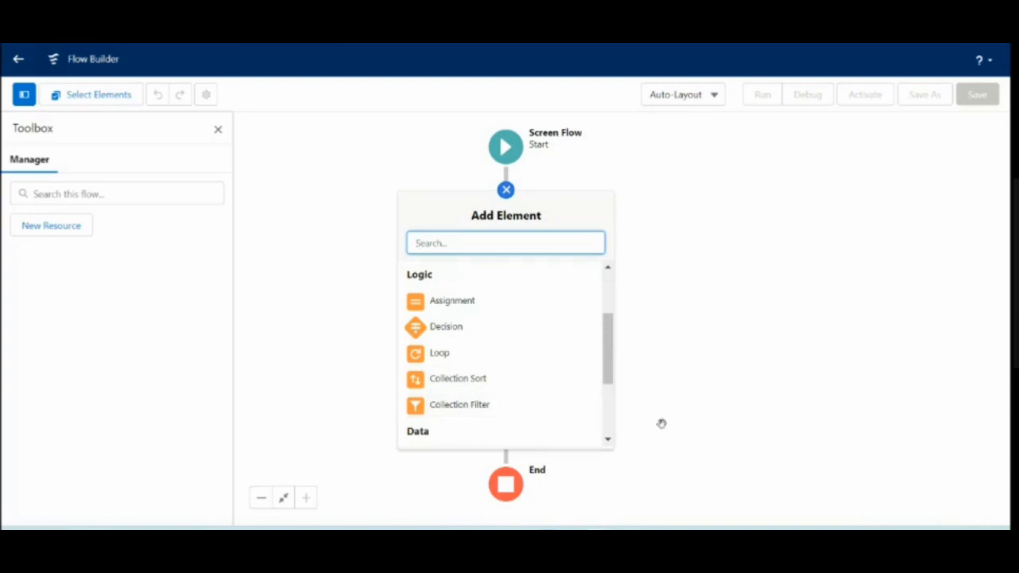
{"action": "scroll", "coordinate": [554, 422], "scroll_direction": "down", "scroll_amount": 1}
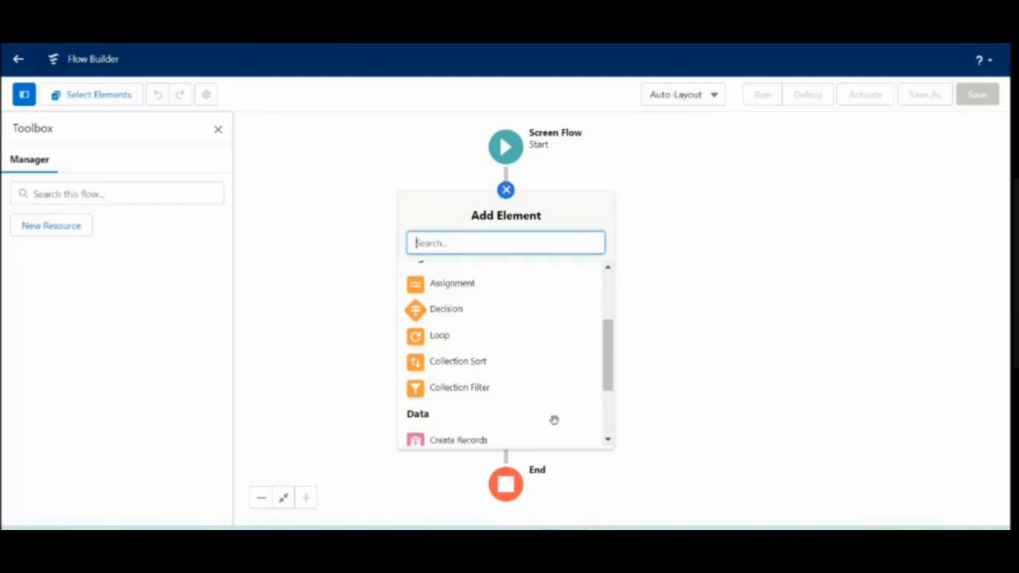
{"action": "scroll", "coordinate": [556, 427], "scroll_direction": "down", "scroll_amount": 1}
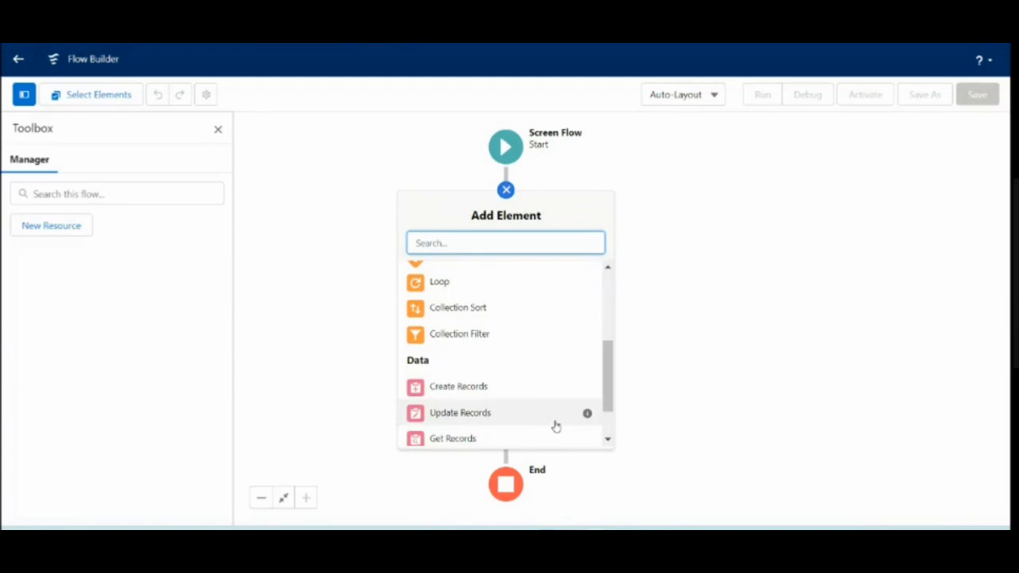
{"action": "scroll", "coordinate": [555, 427], "scroll_direction": "down", "scroll_amount": 2}
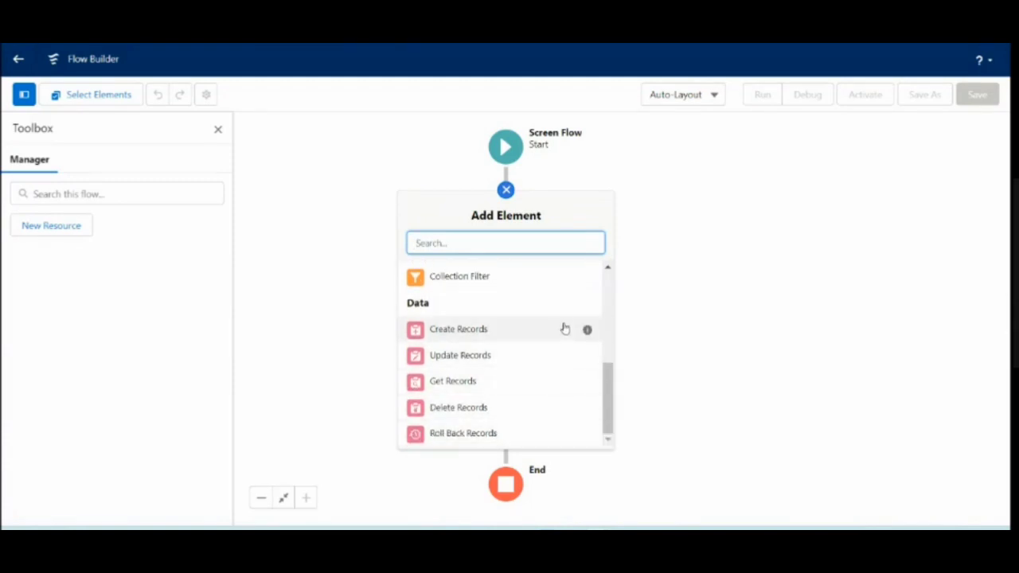
{"action": "scroll", "coordinate": [560, 310], "scroll_direction": "up", "scroll_amount": 10}
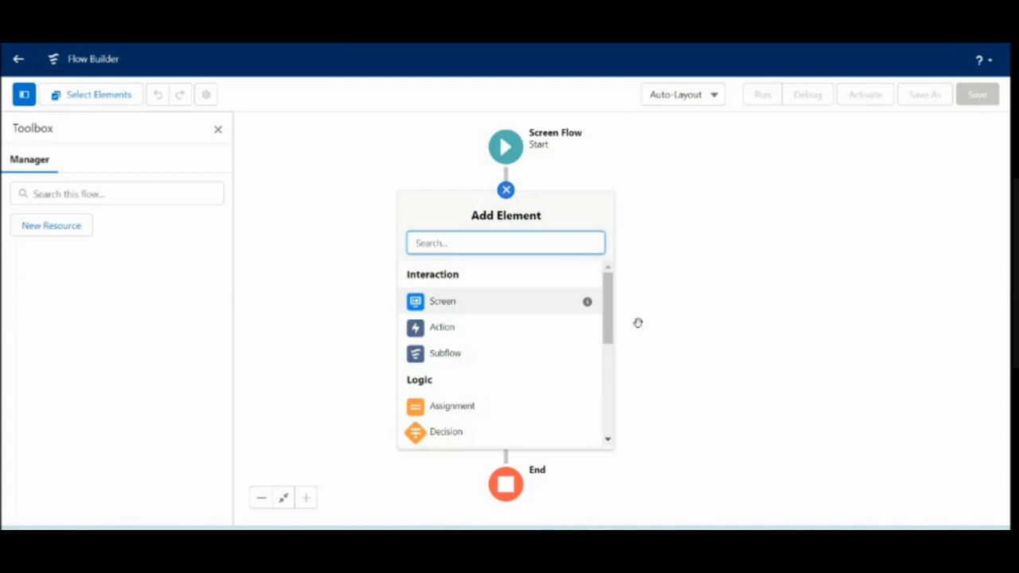
{"action": "left_click", "coordinate": [528, 301]}
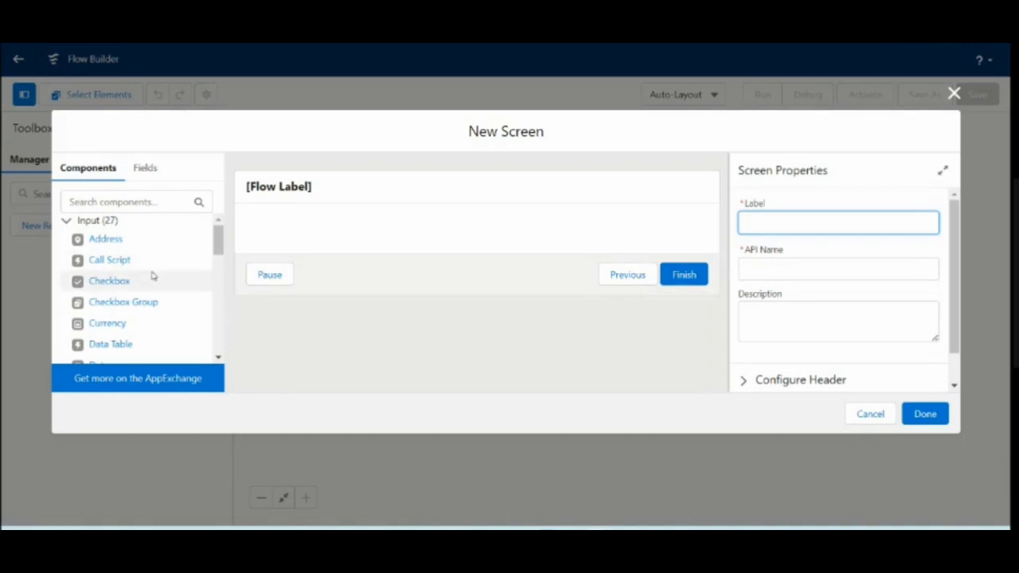
{"action": "scroll", "coordinate": [153, 275], "scroll_direction": "down", "scroll_amount": 1}
{"action": "scroll", "coordinate": [152, 275], "scroll_direction": "down", "scroll_amount": 1}
{"action": "scroll", "coordinate": [152, 275], "scroll_direction": "up", "scroll_amount": 2}
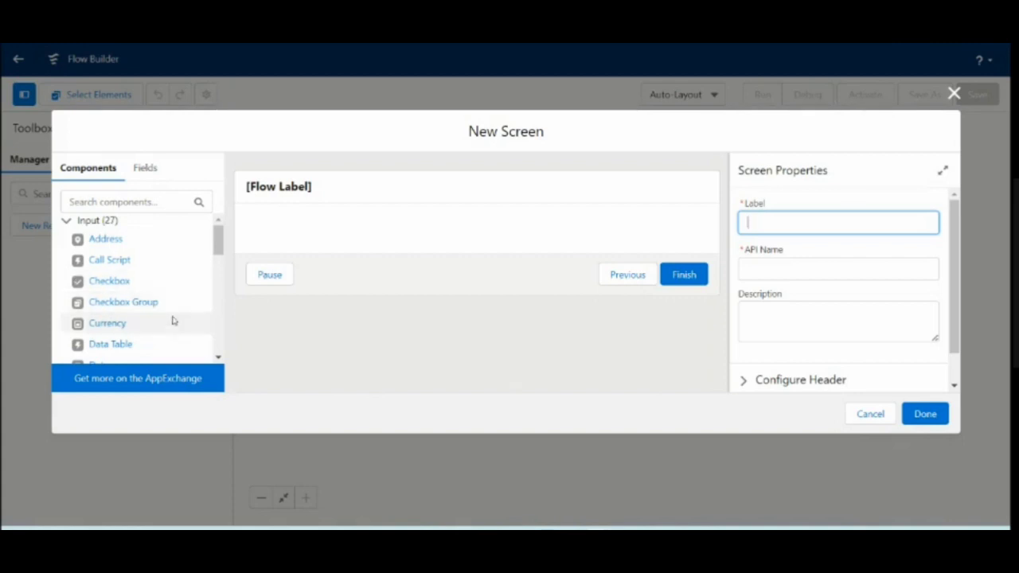
{"action": "scroll", "coordinate": [173, 321], "scroll_direction": "down", "scroll_amount": 1}
{"action": "scroll", "coordinate": [173, 321], "scroll_direction": "down", "scroll_amount": 5}
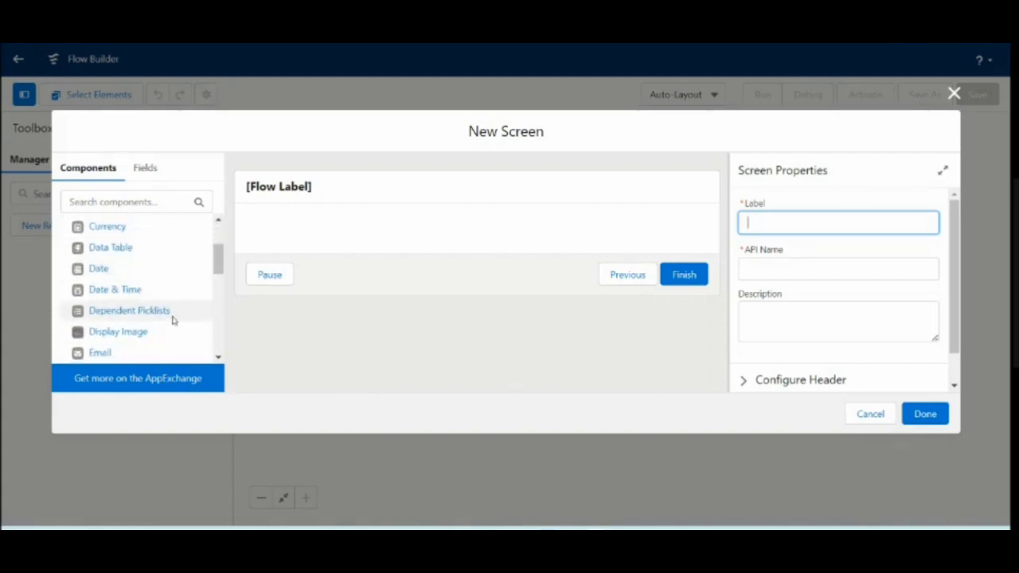
{"action": "scroll", "coordinate": [173, 321], "scroll_direction": "down", "scroll_amount": 7}
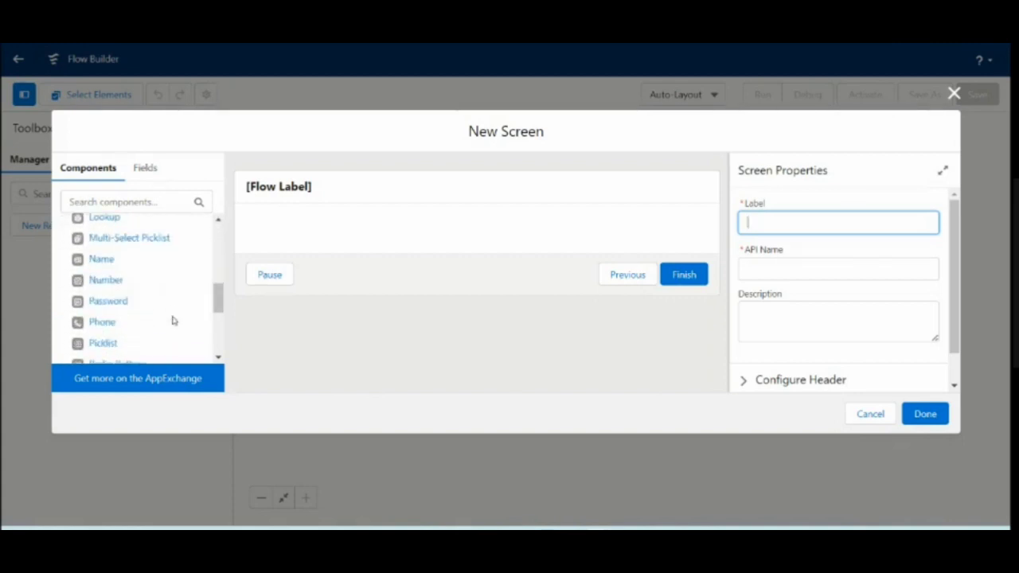
{"action": "scroll", "coordinate": [173, 321], "scroll_direction": "down", "scroll_amount": 5}
{"action": "scroll", "coordinate": [173, 321], "scroll_direction": "up", "scroll_amount": 6}
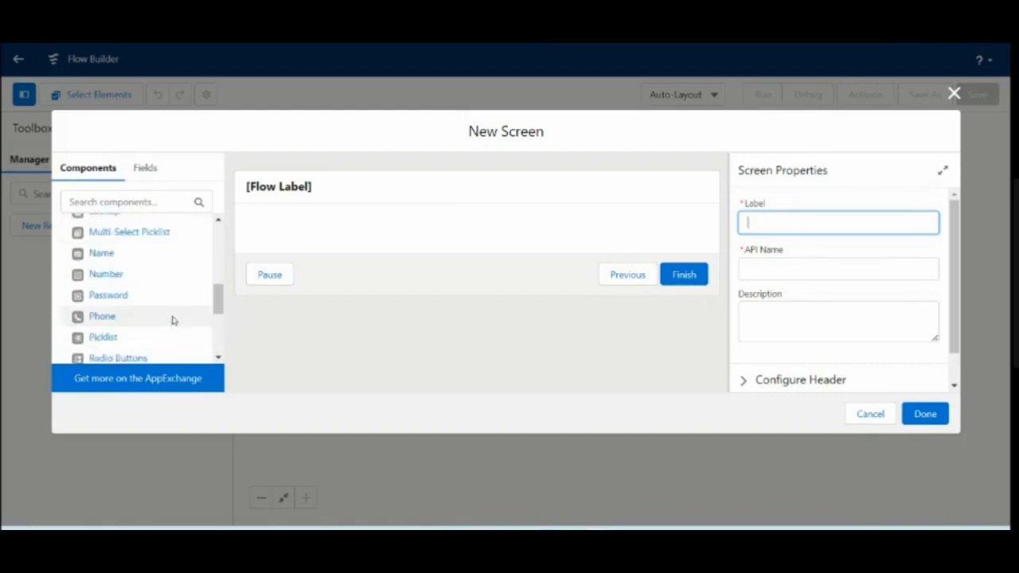
{"action": "scroll", "coordinate": [173, 321], "scroll_direction": "up", "scroll_amount": 5}
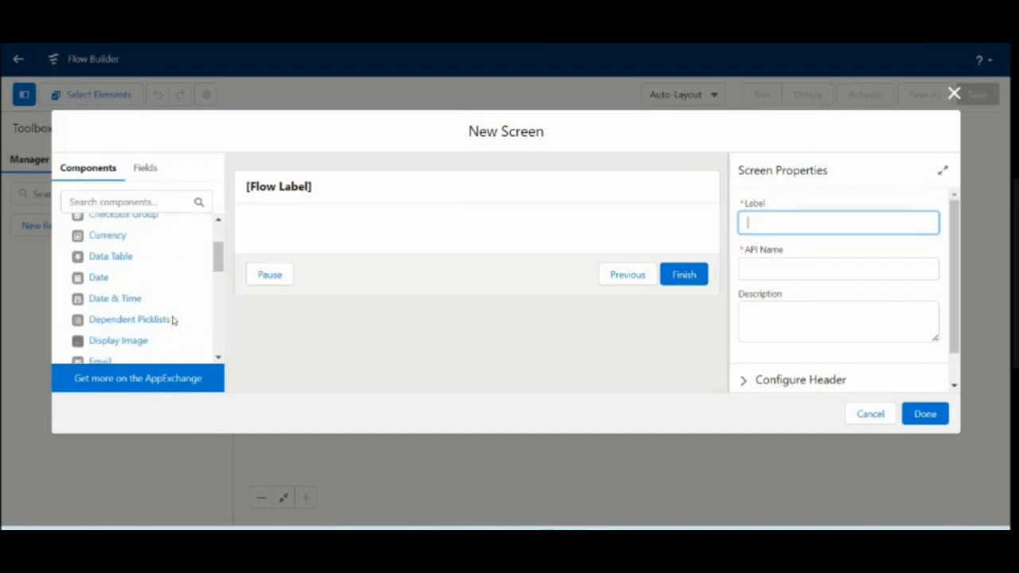
{"action": "scroll", "coordinate": [173, 321], "scroll_direction": "up", "scroll_amount": 3}
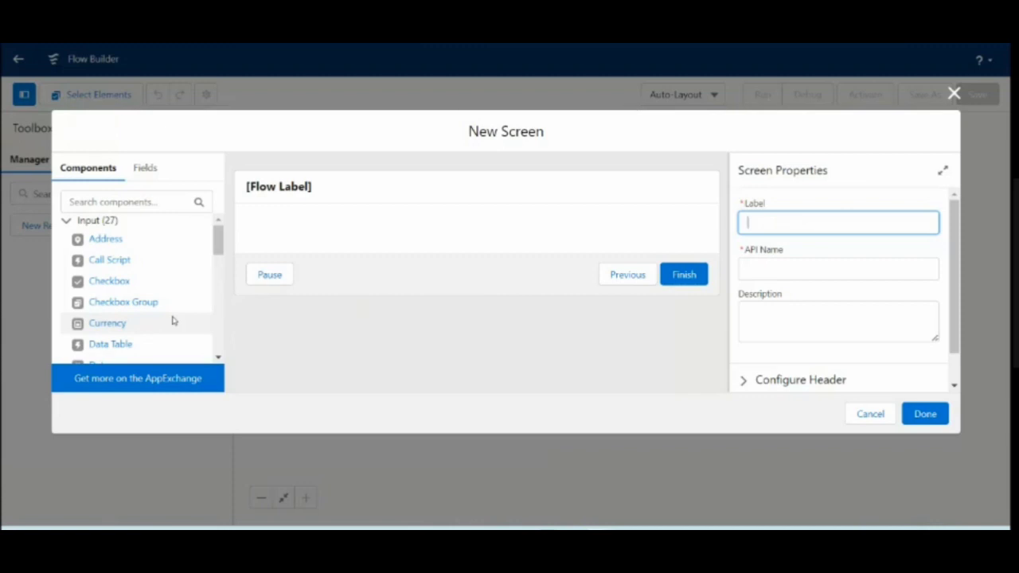
{"action": "scroll", "coordinate": [172, 320], "scroll_direction": "down", "scroll_amount": 1}
{"action": "scroll", "coordinate": [173, 320], "scroll_direction": "down", "scroll_amount": 1}
{"action": "scroll", "coordinate": [173, 320], "scroll_direction": "up", "scroll_amount": 2}
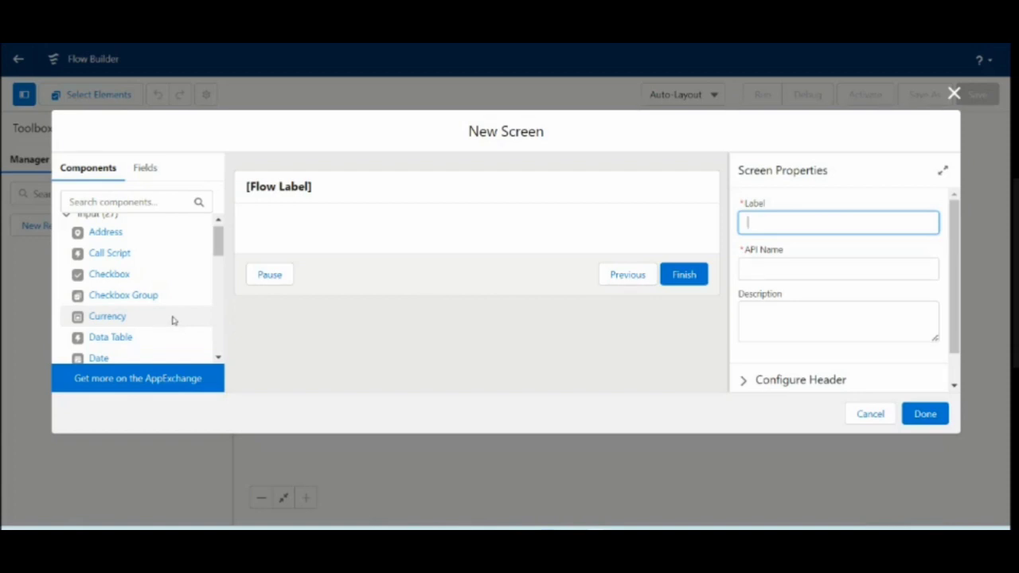
{"action": "scroll", "coordinate": [173, 320], "scroll_direction": "up", "scroll_amount": 1}
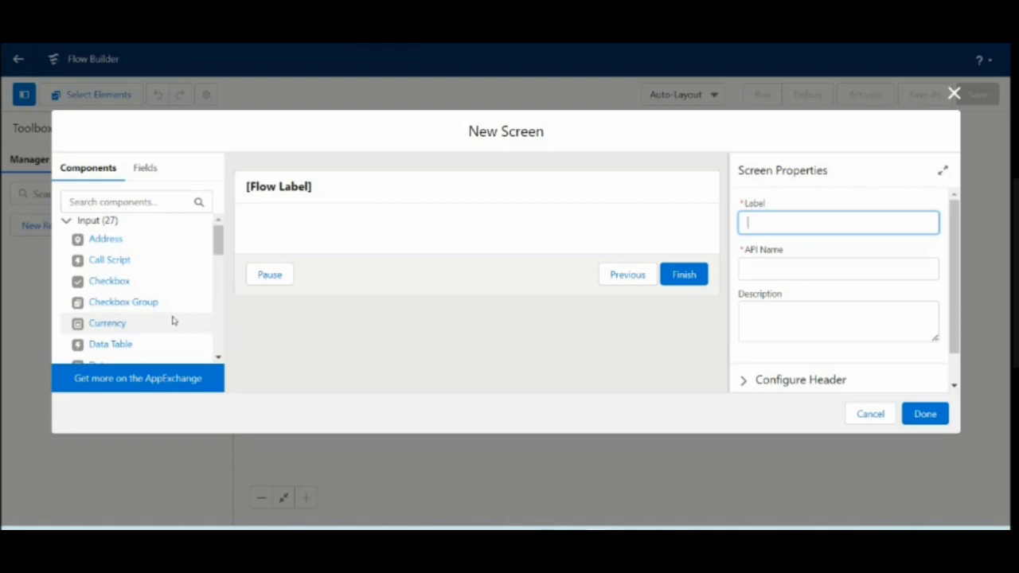
{"action": "left_click", "coordinate": [146, 171]}
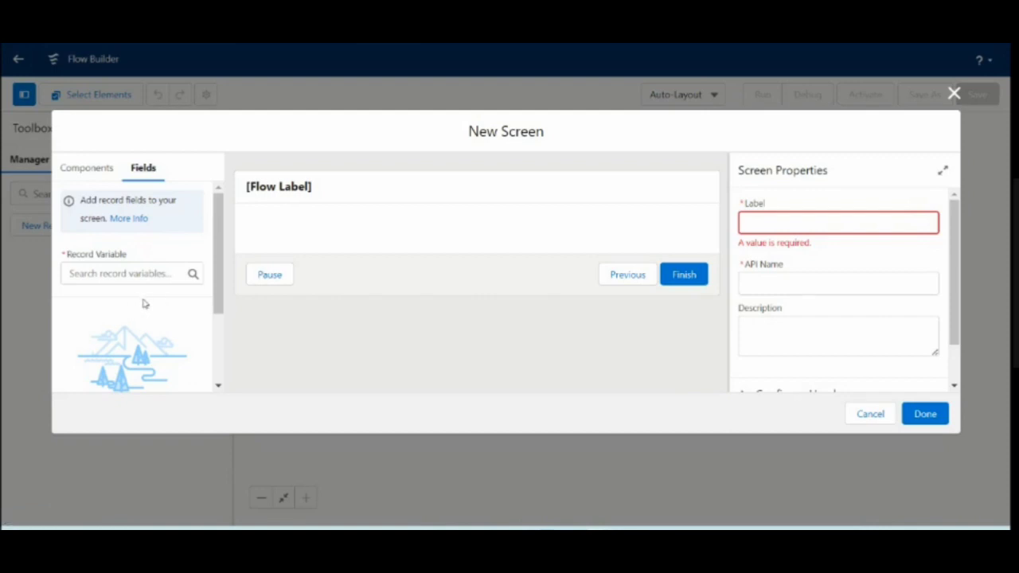
{"action": "left_click", "coordinate": [83, 170]}
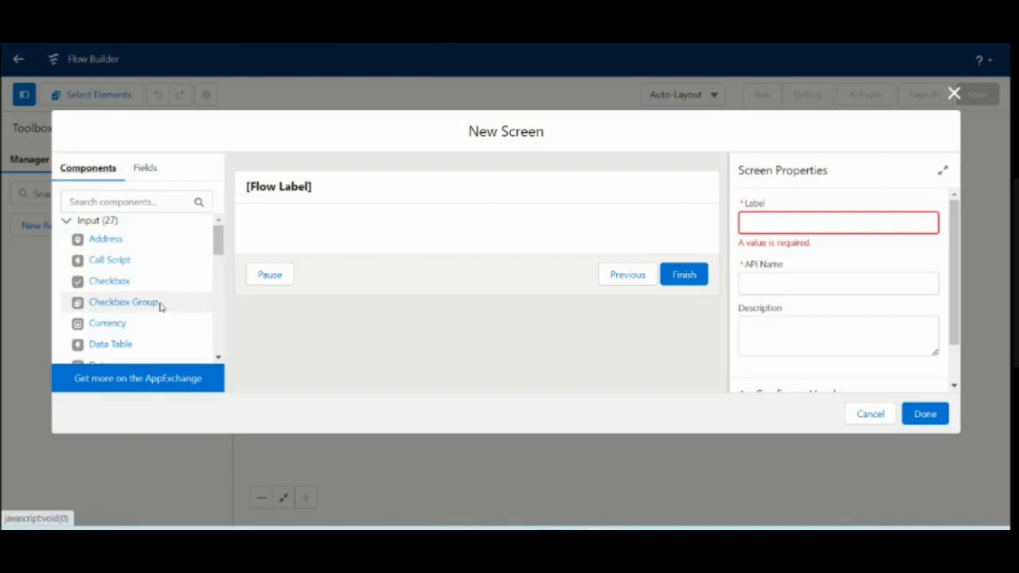
Drag a Text input component onto the New Screen and reposition it there.
{"action": "scroll", "coordinate": [160, 306], "scroll_direction": "down", "scroll_amount": 5}
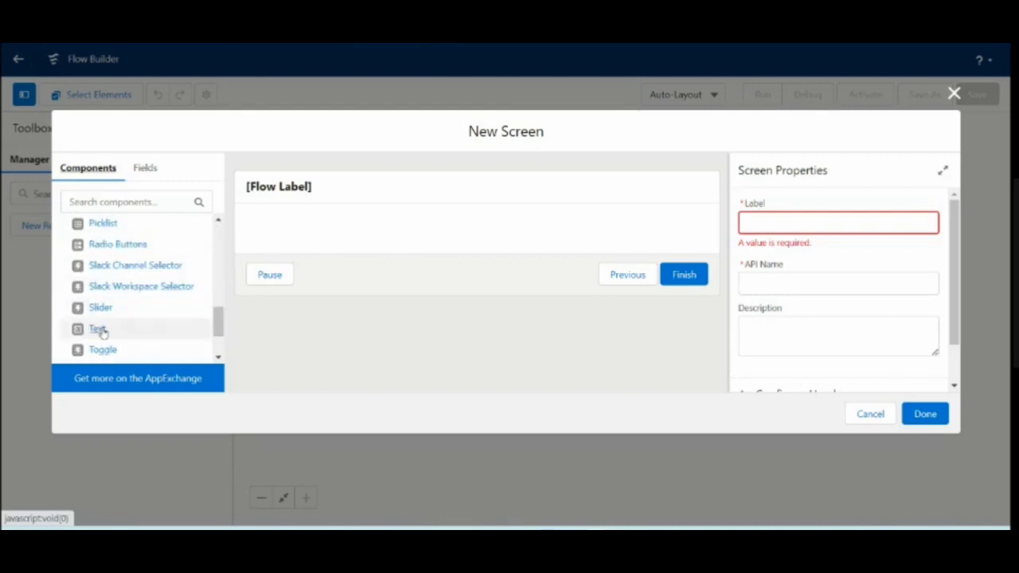
{"action": "left_click", "coordinate": [98, 329]}
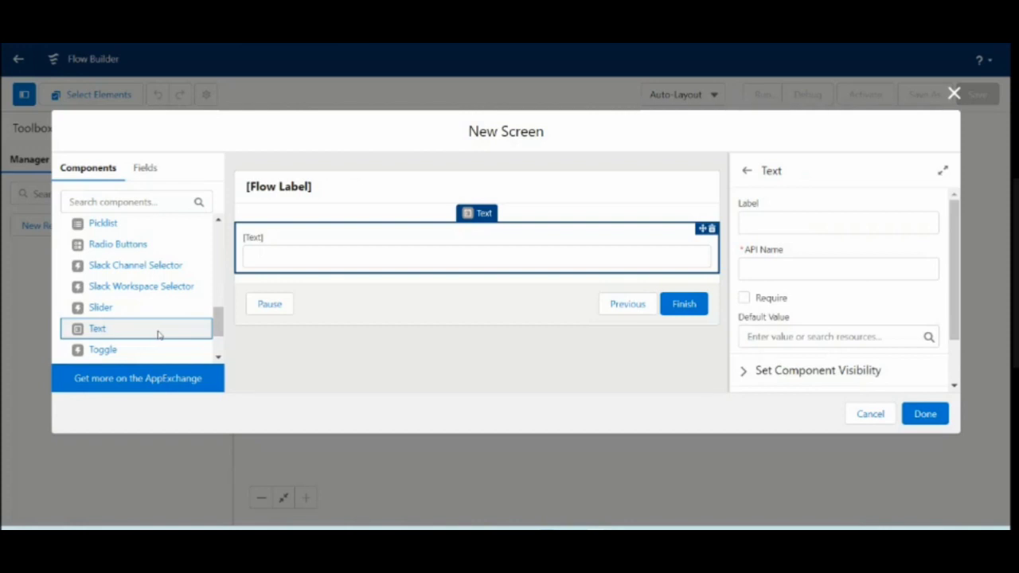
{"action": "left_click_drag", "start_coordinate": [157, 335], "coordinate": [322, 266]}
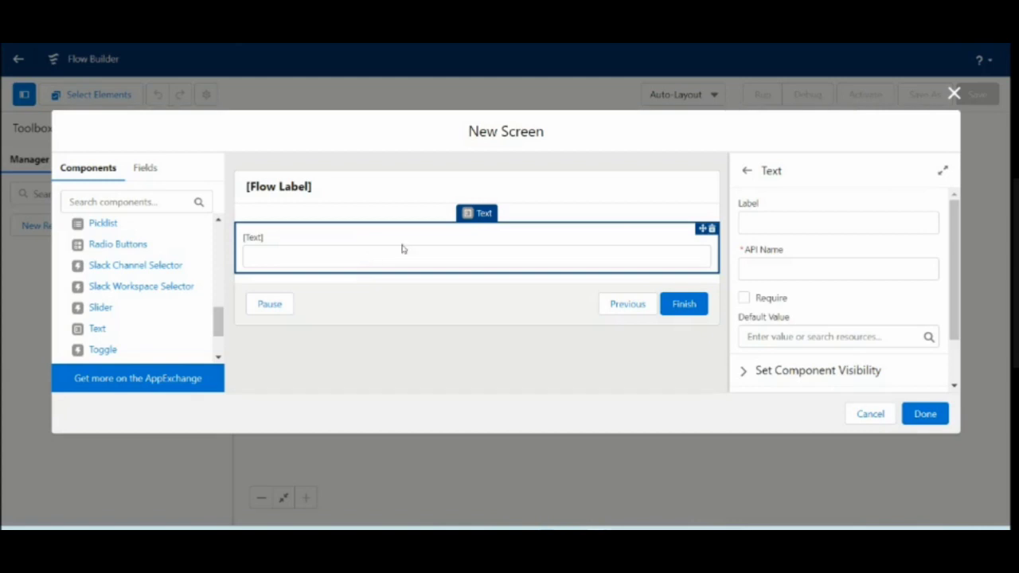
{"action": "left_click_drag", "start_coordinate": [402, 250], "coordinate": [466, 251]}
Set the Text field's Label and API Name both to 'Test'.
{"action": "left_click", "coordinate": [840, 216]}
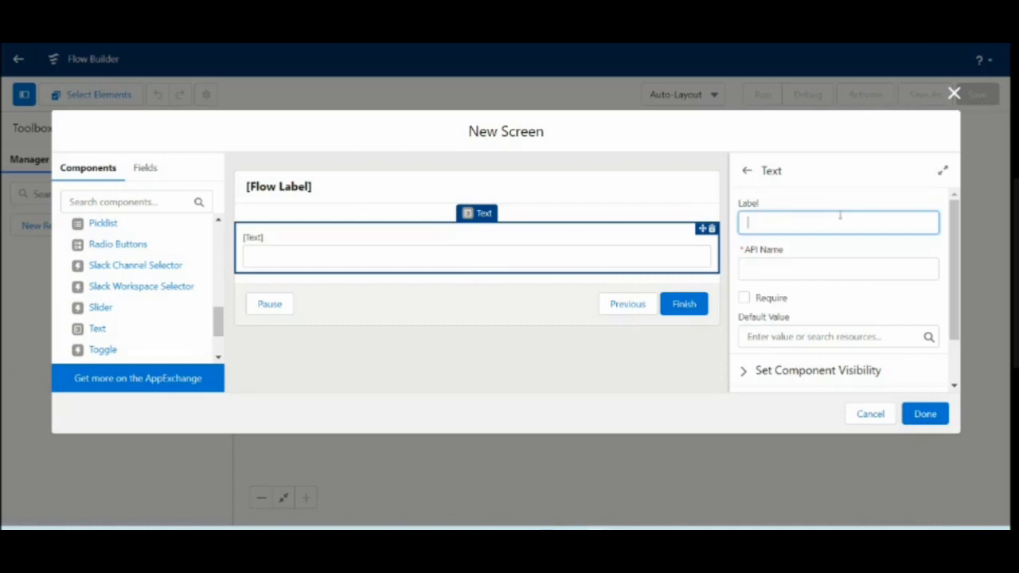
{"action": "type", "text": "Test"}
{"action": "left_click", "coordinate": [837, 268]}
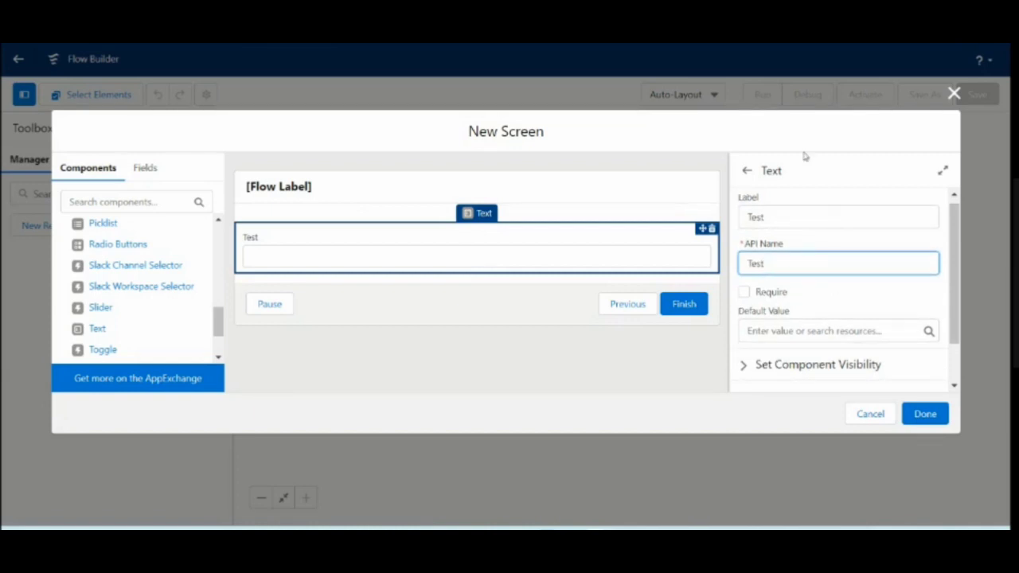
{"action": "left_click", "coordinate": [799, 217]}
{"action": "type", "text": "1"}
{"action": "left_click", "coordinate": [793, 270]}
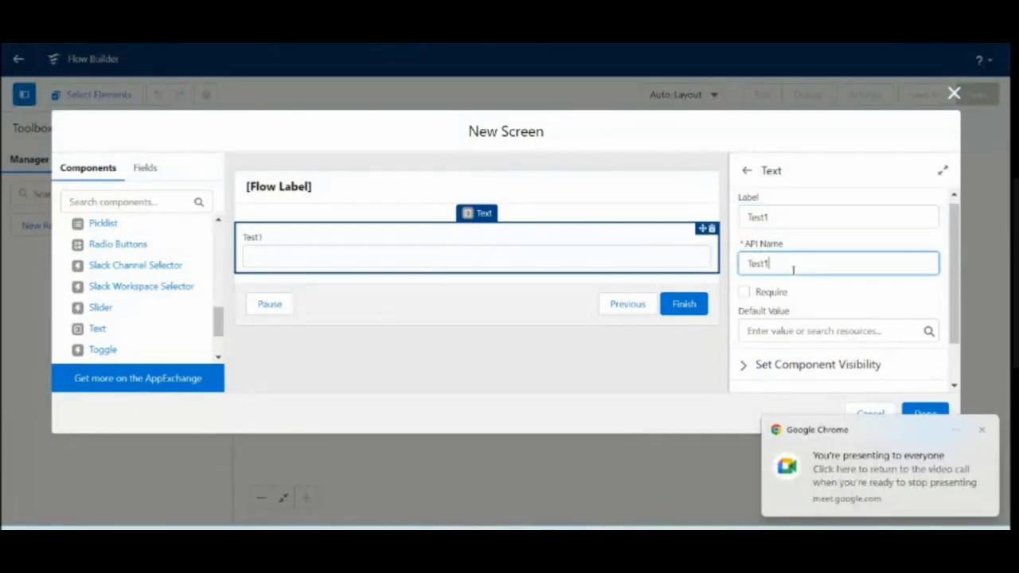
{"action": "left_click", "coordinate": [985, 432]}
{"action": "left_click", "coordinate": [834, 270]}
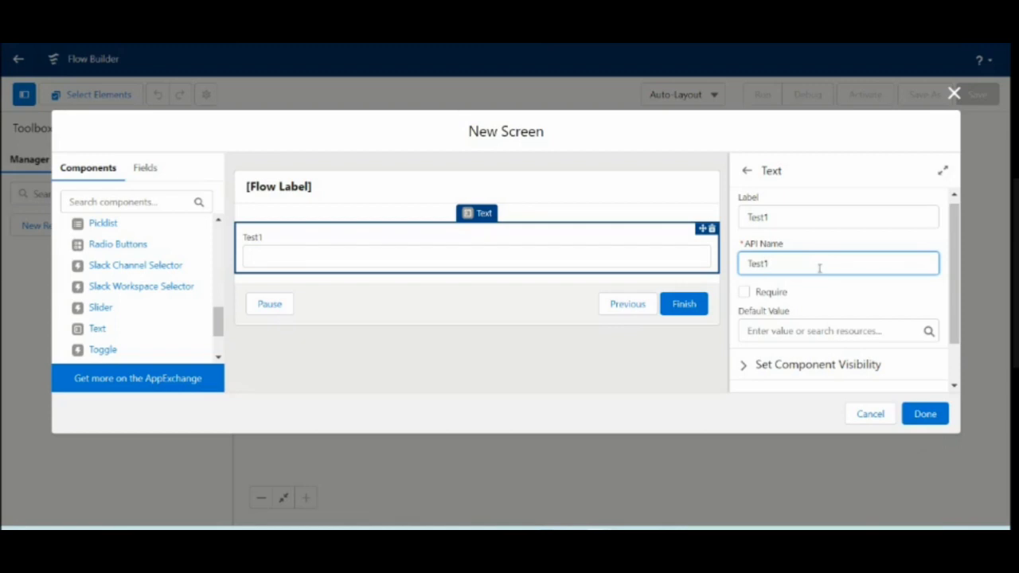
{"action": "left_click", "coordinate": [844, 211]}
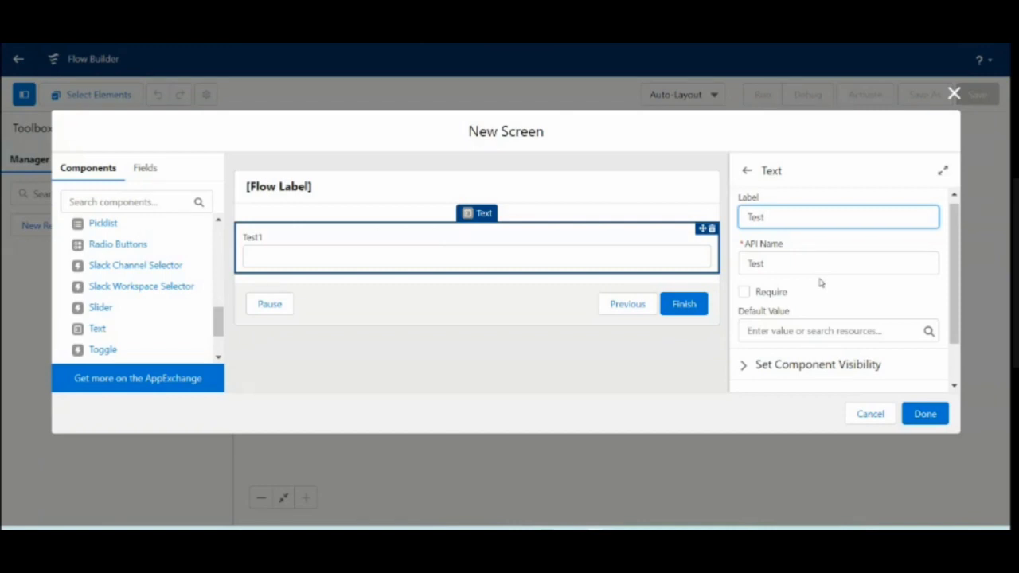
Give the Test field default value 'Hello' and mark it required.
{"action": "left_click", "coordinate": [813, 333]}
{"action": "type", "text": "Hello"}
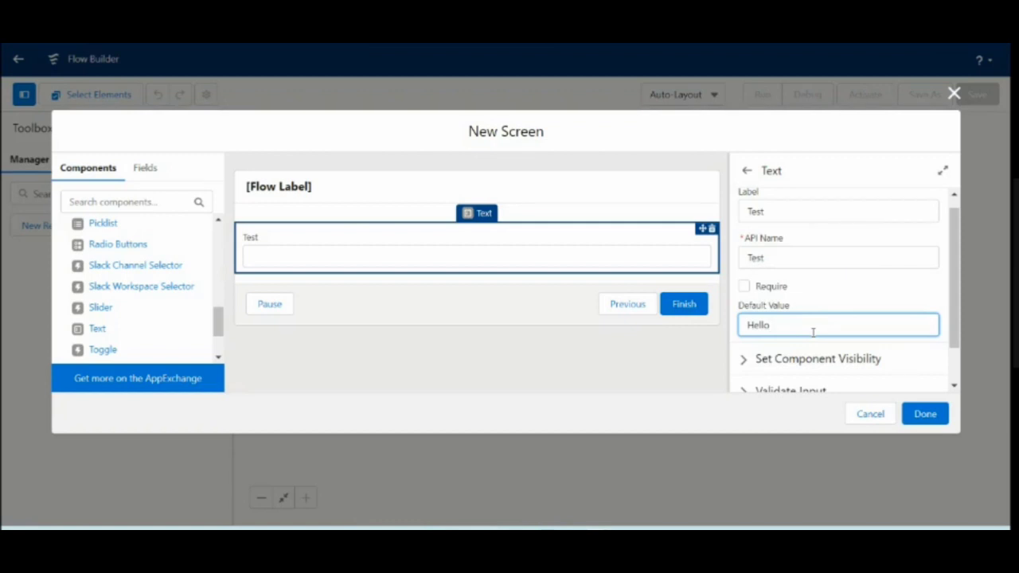
{"action": "left_click", "coordinate": [746, 286]}
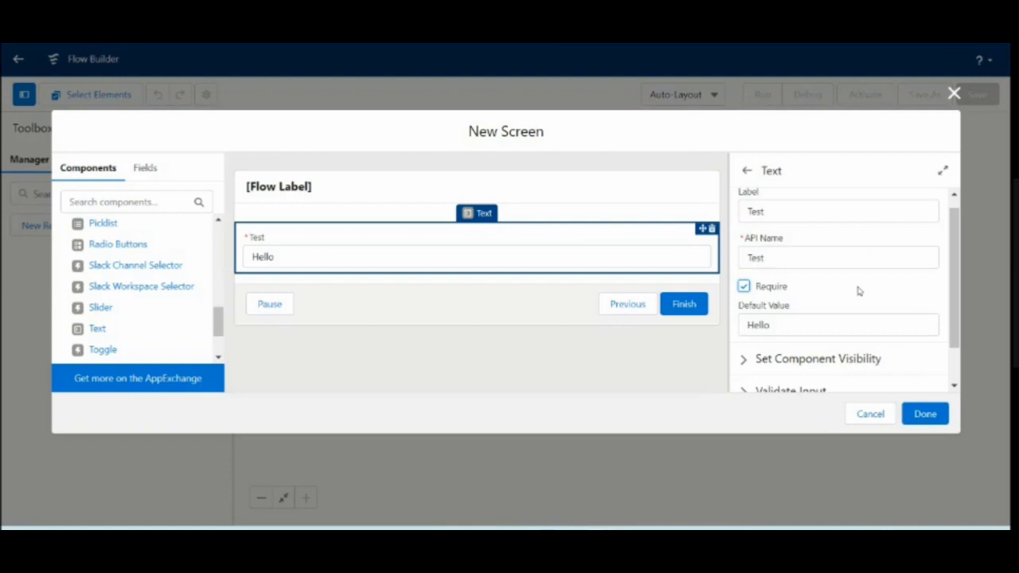
{"action": "scroll", "coordinate": [858, 292], "scroll_direction": "down", "scroll_amount": 1}
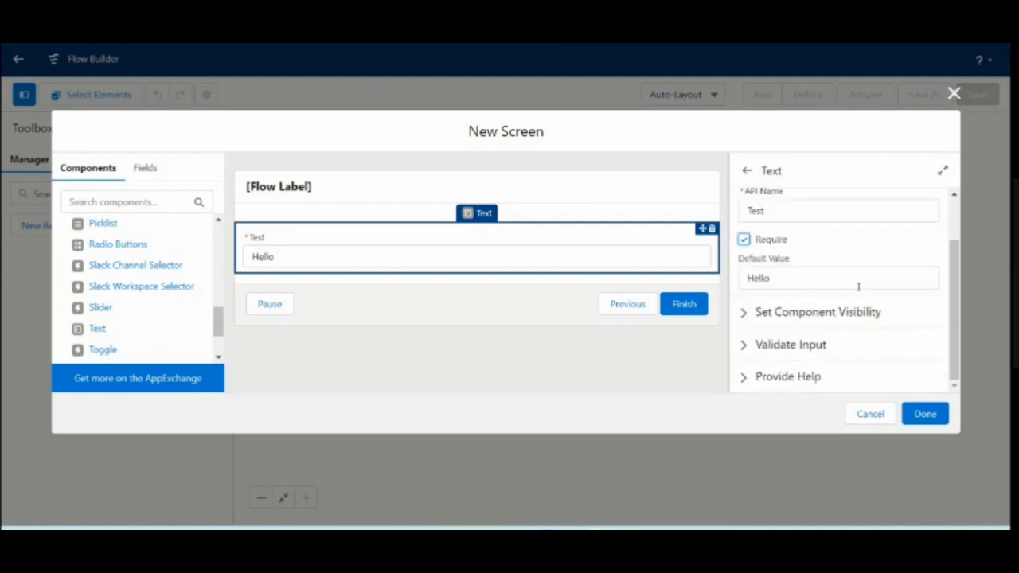
{"action": "left_click", "coordinate": [745, 314]}
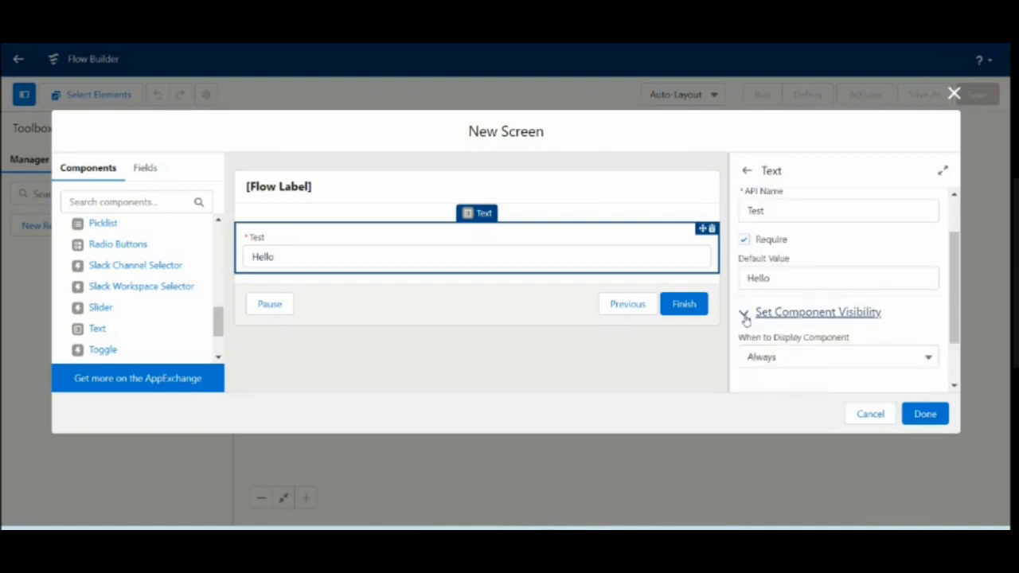
{"action": "scroll", "coordinate": [794, 341], "scroll_direction": "down", "scroll_amount": 1}
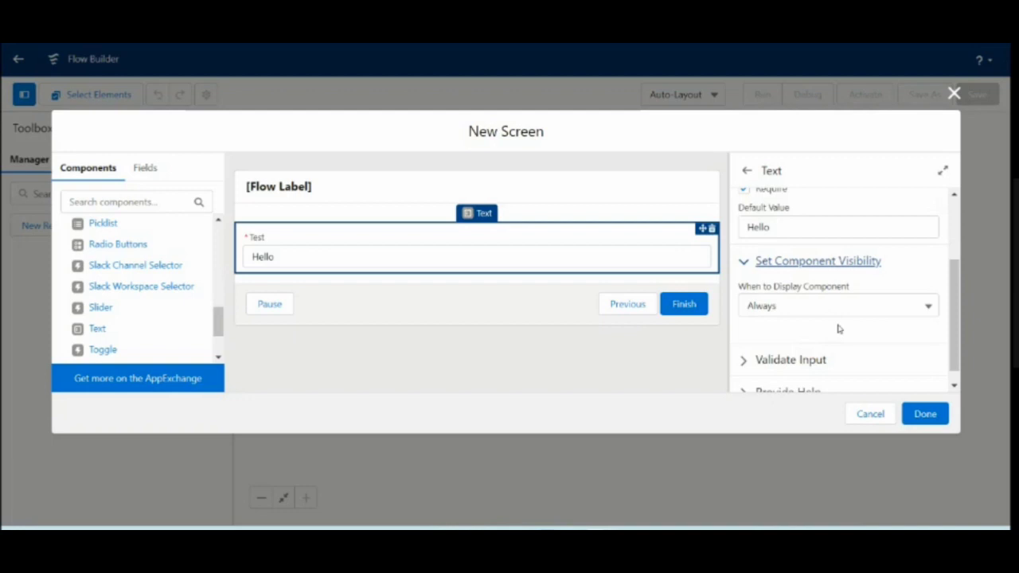
{"action": "left_click", "coordinate": [857, 307]}
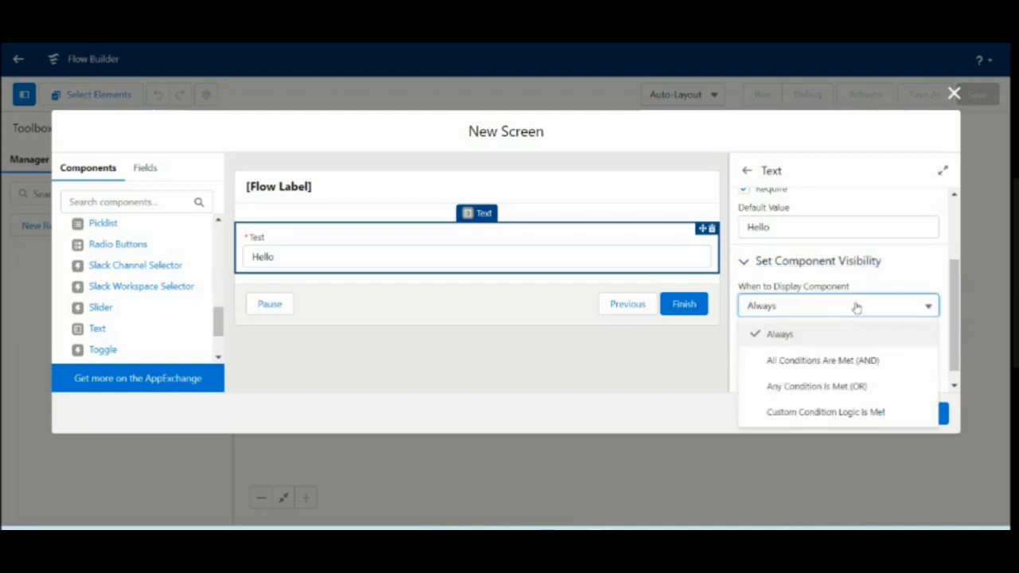
{"action": "scroll", "coordinate": [856, 307], "scroll_direction": "down", "scroll_amount": 1}
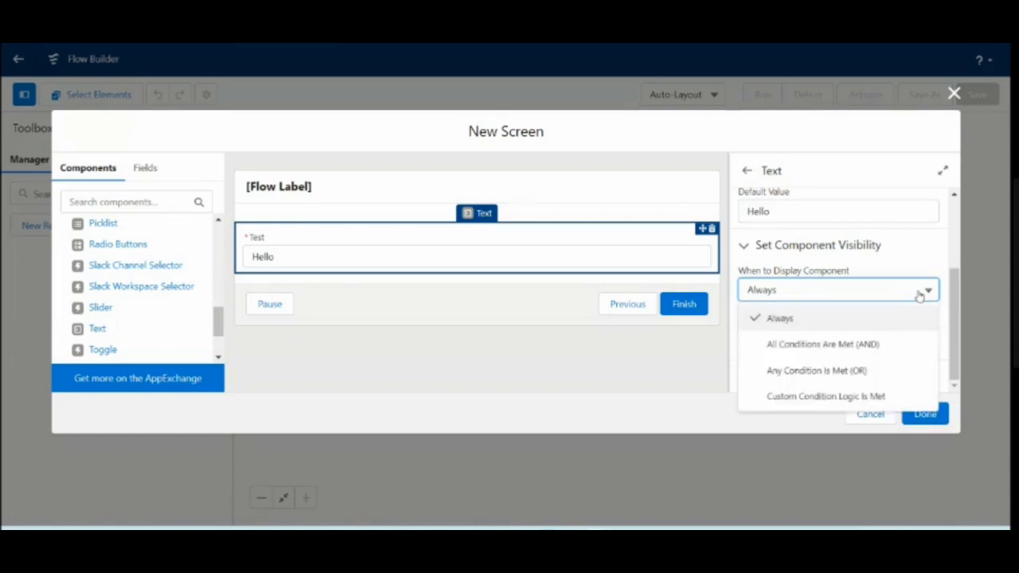
{"action": "left_click", "coordinate": [877, 318]}
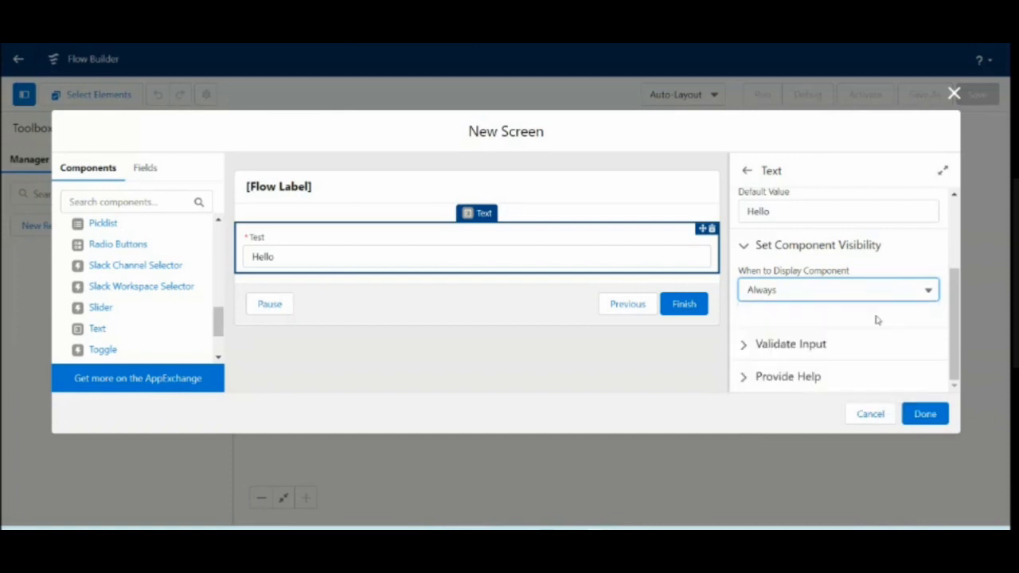
{"action": "left_click", "coordinate": [743, 245]}
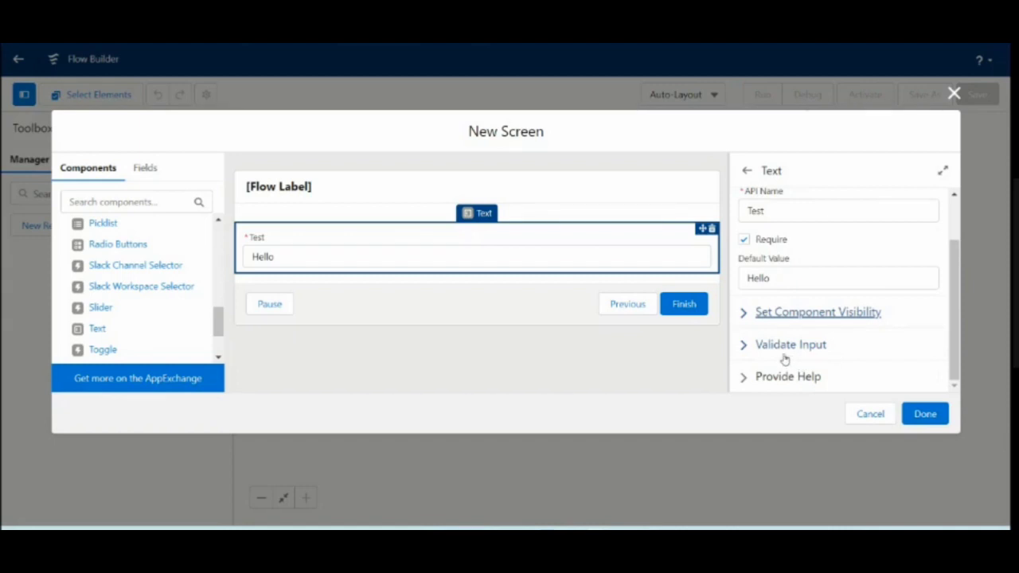
{"action": "left_click", "coordinate": [743, 350]}
{"action": "scroll", "coordinate": [814, 349], "scroll_direction": "down", "scroll_amount": 1}
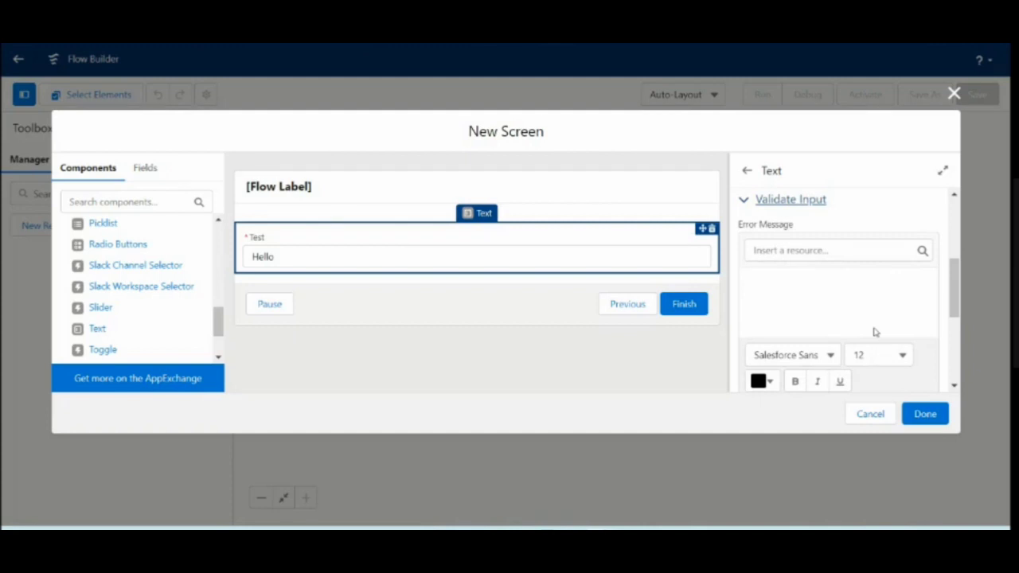
{"action": "left_click", "coordinate": [744, 199]}
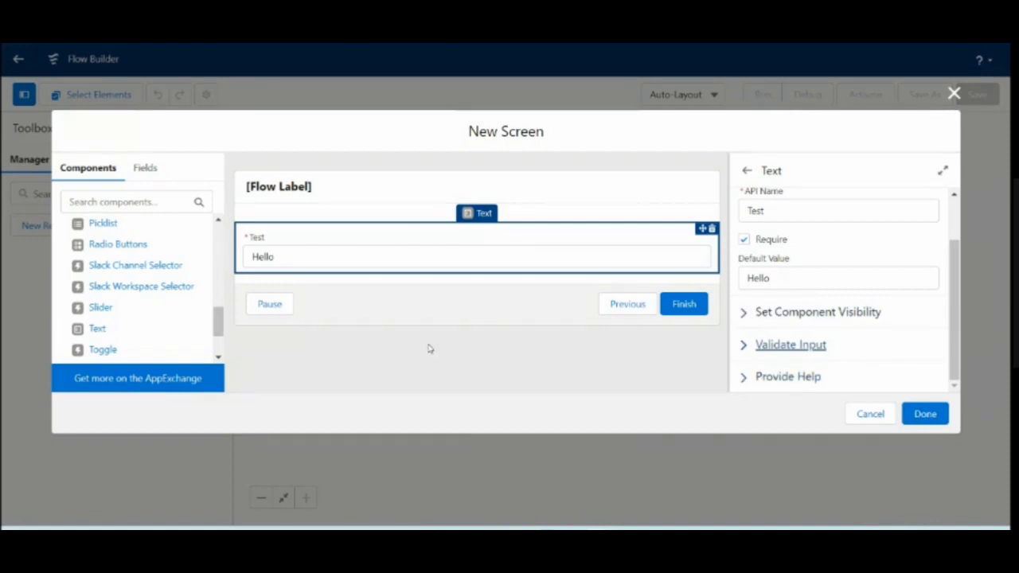
Add a Checkbox to the screen and label it 'Test2'.
{"action": "scroll", "coordinate": [151, 296], "scroll_direction": "up", "scroll_amount": 2}
{"action": "scroll", "coordinate": [150, 295], "scroll_direction": "up", "scroll_amount": 5}
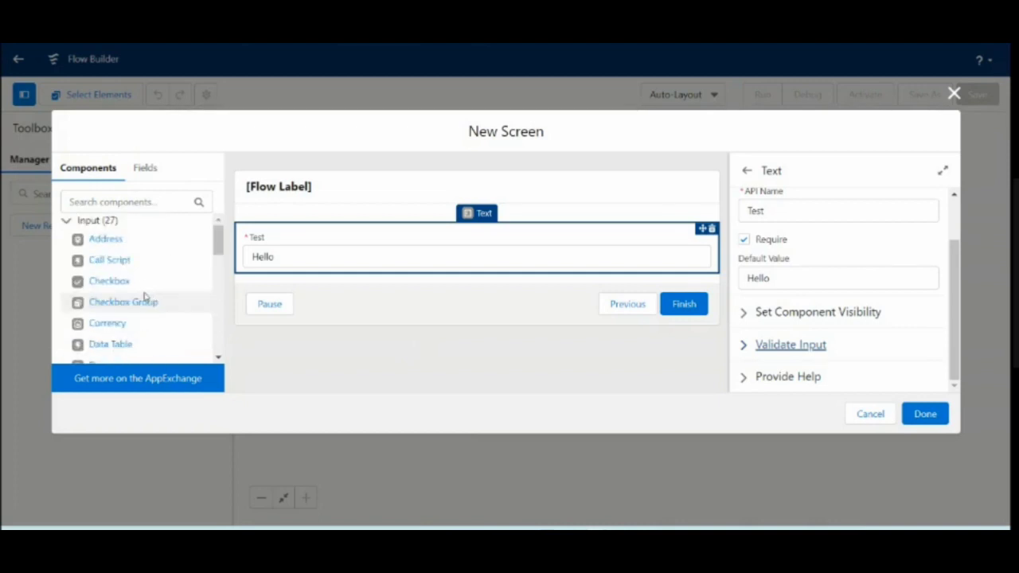
{"action": "left_click", "coordinate": [125, 284]}
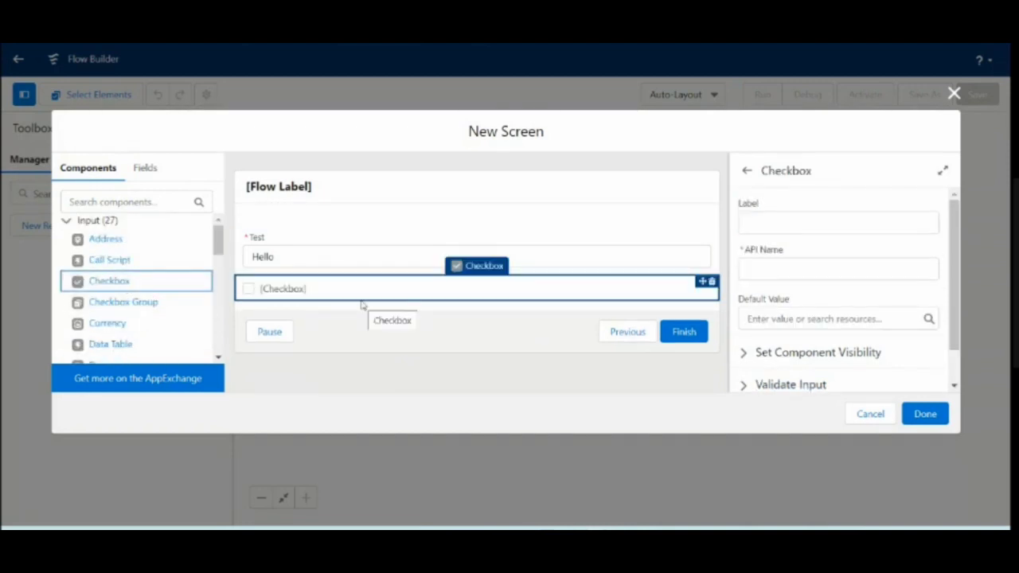
{"action": "left_click", "coordinate": [790, 226]}
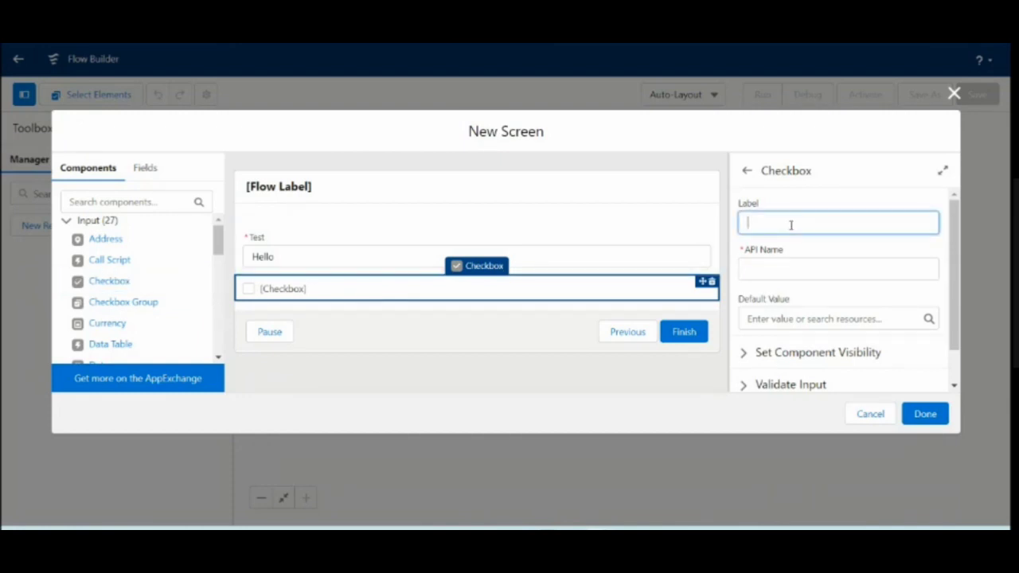
{"action": "type", "text": "Test2"}
{"action": "left_click", "coordinate": [795, 285]}
Keep the Test2 checkbox's component visibility set to Always displayed.
{"action": "left_click", "coordinate": [800, 319]}
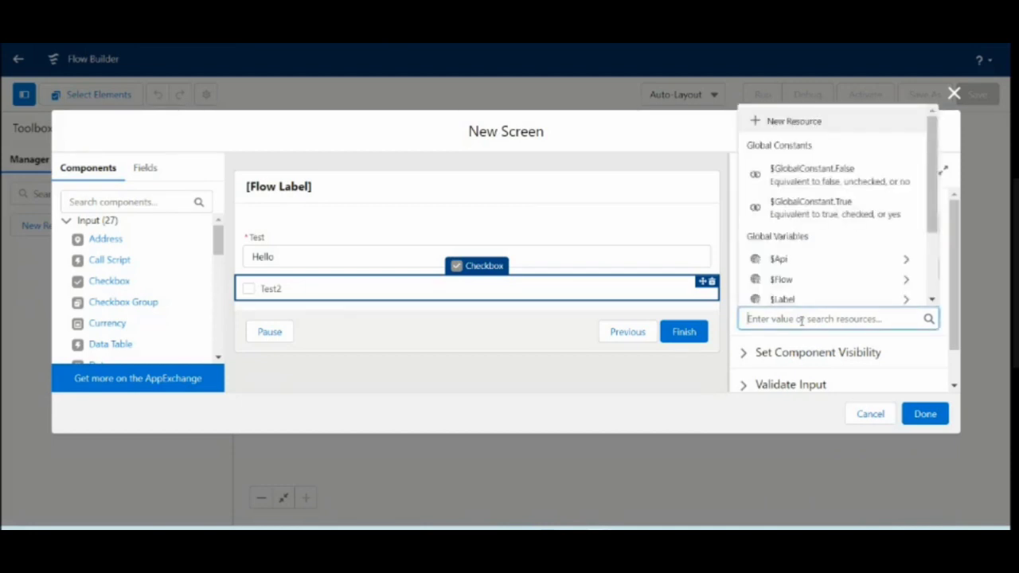
{"action": "scroll", "coordinate": [745, 352], "scroll_direction": "down", "scroll_amount": 1}
{"action": "left_click", "coordinate": [744, 326]}
{"action": "left_click", "coordinate": [744, 326]}
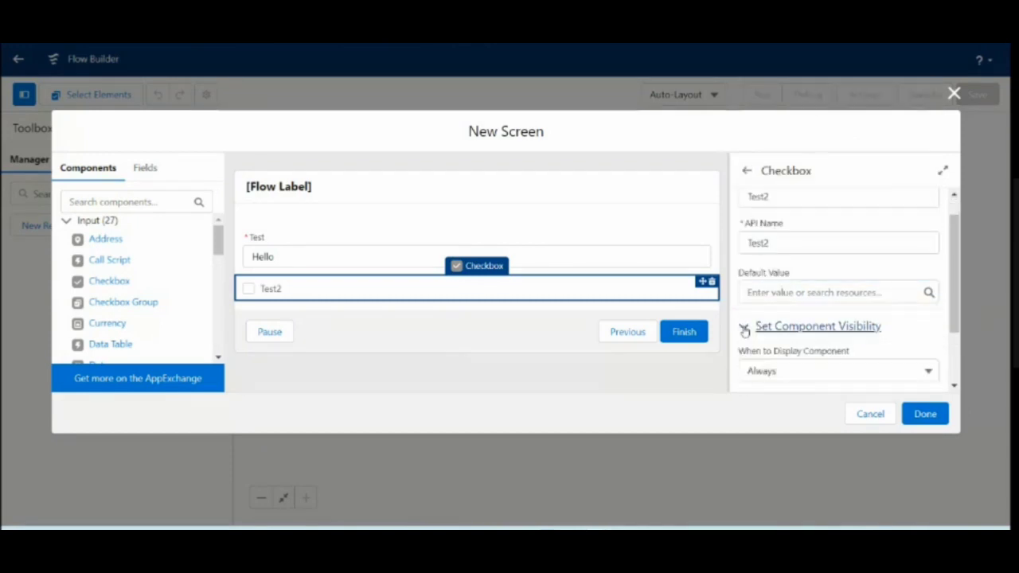
{"action": "scroll", "coordinate": [781, 335], "scroll_direction": "down", "scroll_amount": 1}
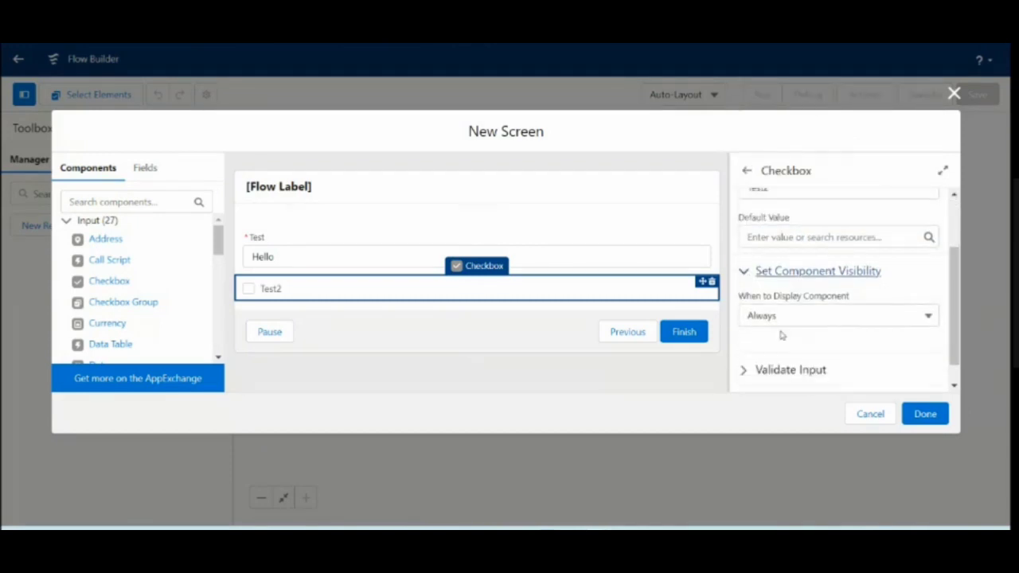
{"action": "left_click", "coordinate": [829, 316]}
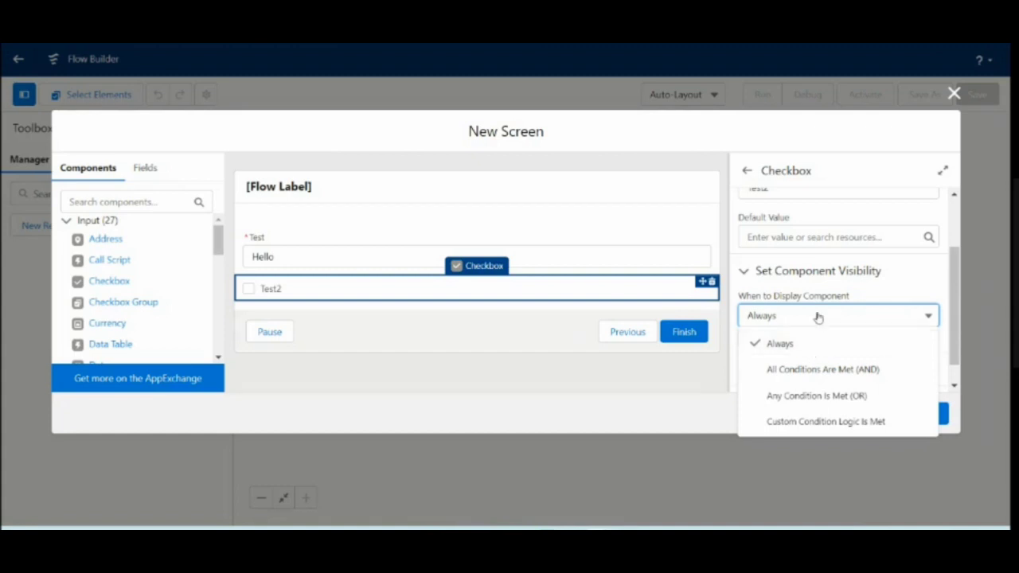
{"action": "left_click", "coordinate": [749, 293]}
{"action": "left_click", "coordinate": [742, 271]}
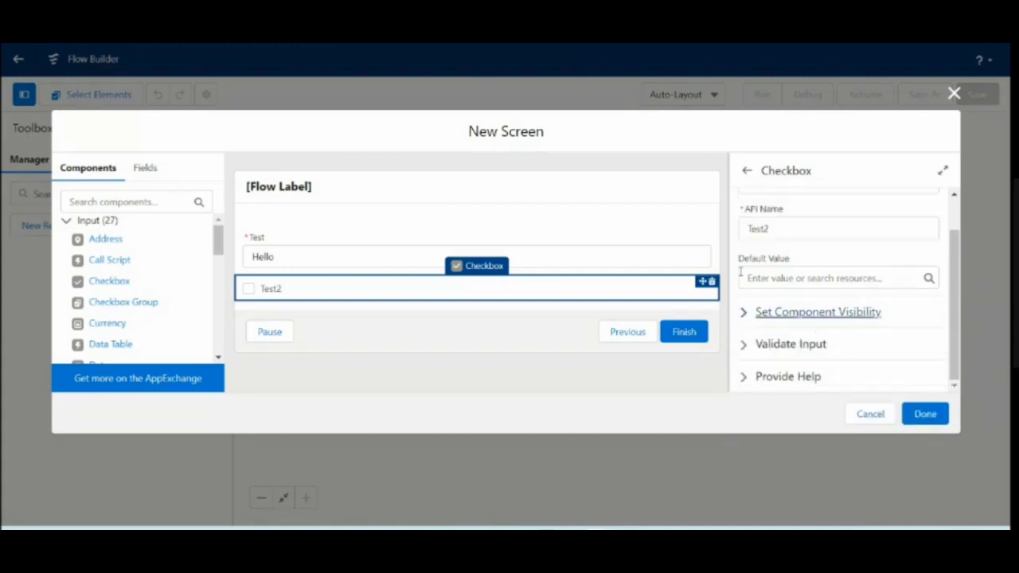
Default the Test2 checkbox to {!$GlobalConstant.True} and bring up Screen Properties.
{"action": "left_click", "coordinate": [815, 278]}
{"action": "type", "text": "T"}
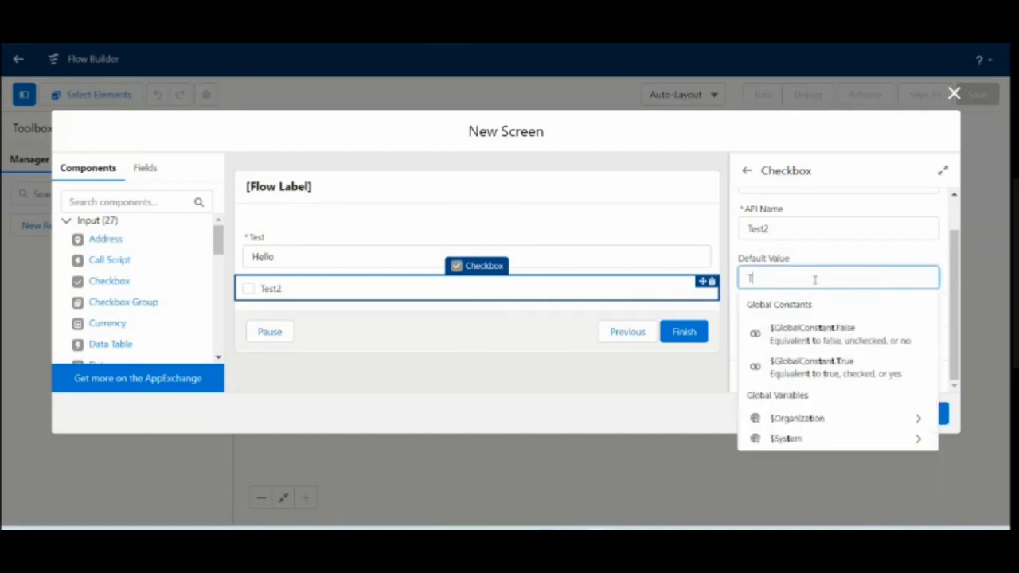
{"action": "type", "text": "RUE"}
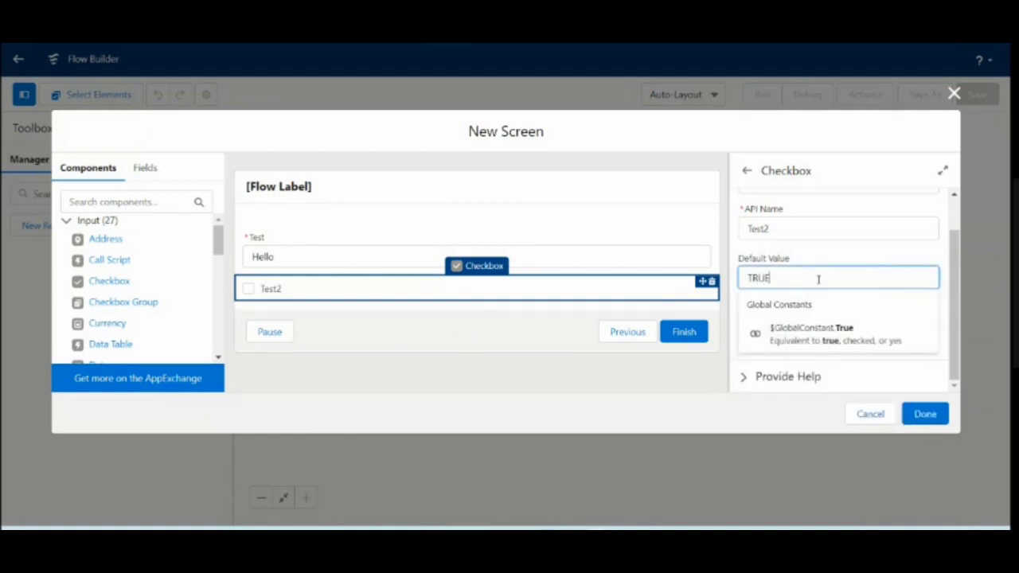
{"action": "left_click", "coordinate": [818, 337]}
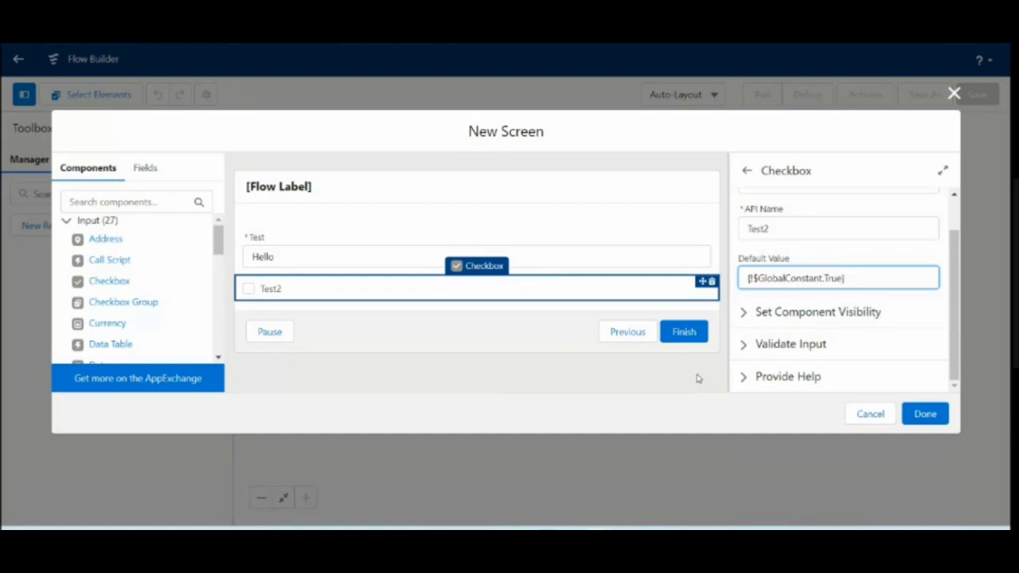
{"action": "left_click", "coordinate": [316, 190]}
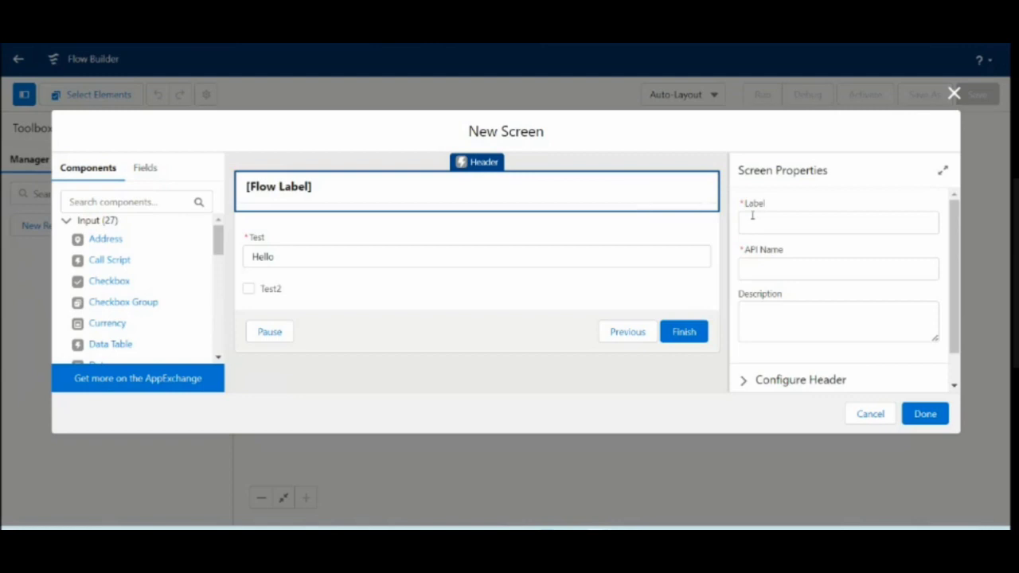
Label the screen 'Welcome' with API name 'Welcome' and return to the canvas.
{"action": "left_click", "coordinate": [801, 231]}
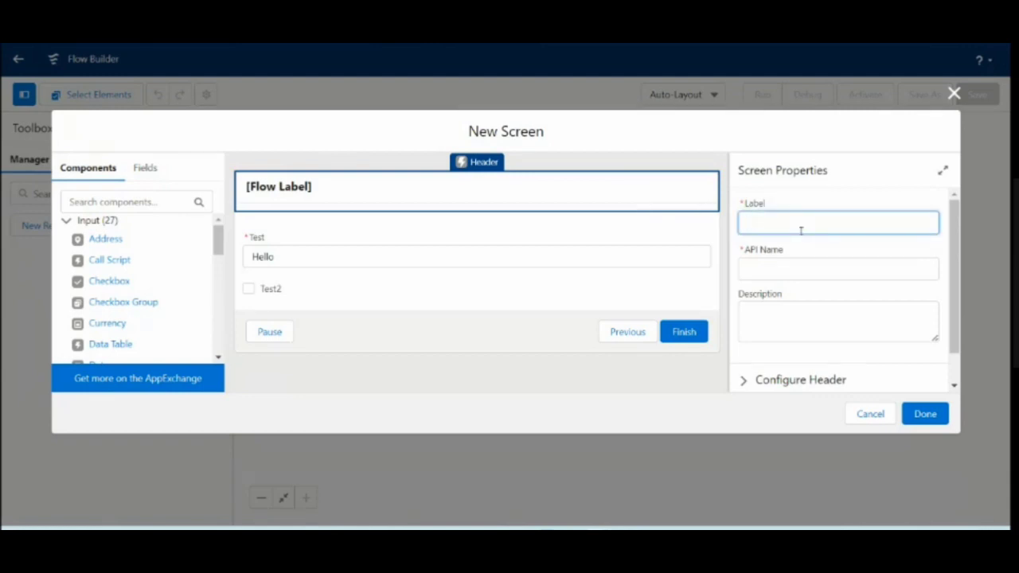
{"action": "type", "text": "Welcome"}
{"action": "left_click", "coordinate": [800, 268]}
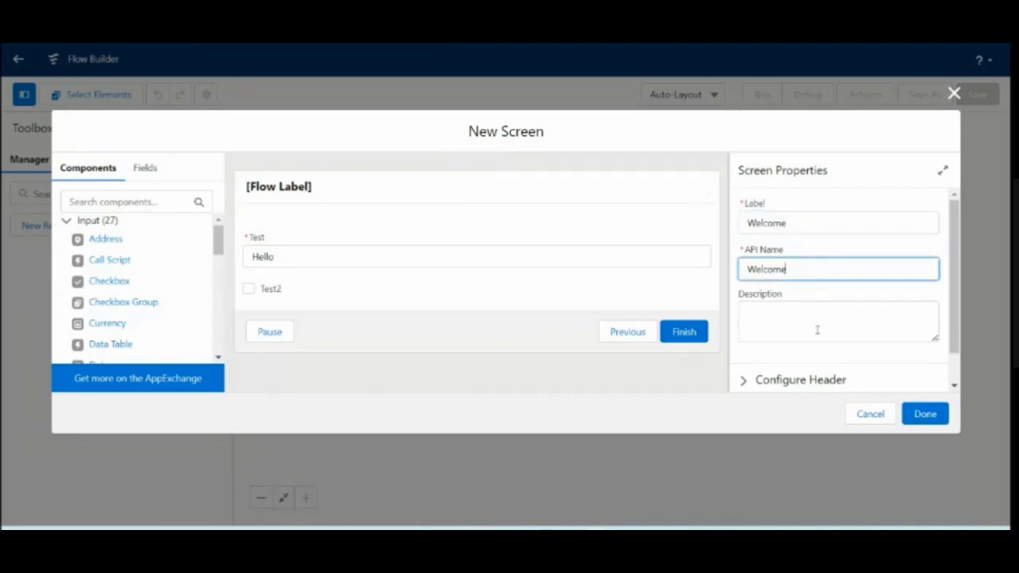
{"action": "scroll", "coordinate": [817, 330], "scroll_direction": "down", "scroll_amount": 1}
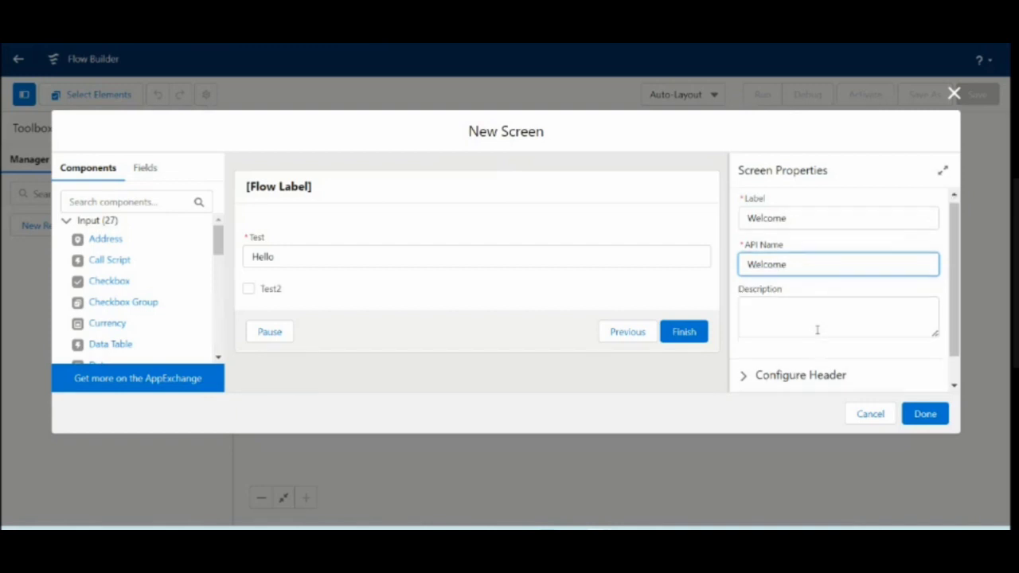
{"action": "scroll", "coordinate": [816, 330], "scroll_direction": "up", "scroll_amount": 1}
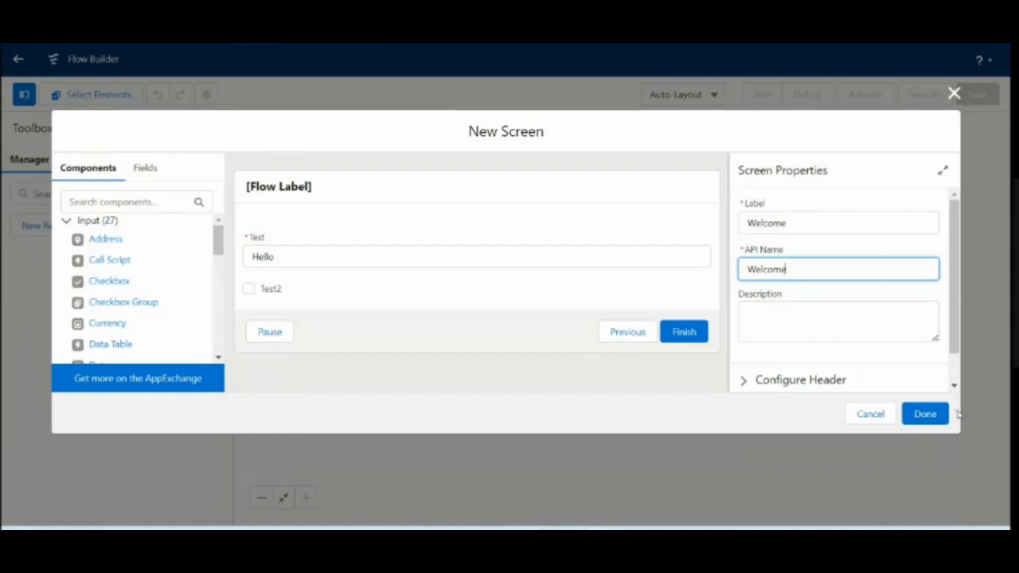
{"action": "left_click", "coordinate": [933, 419]}
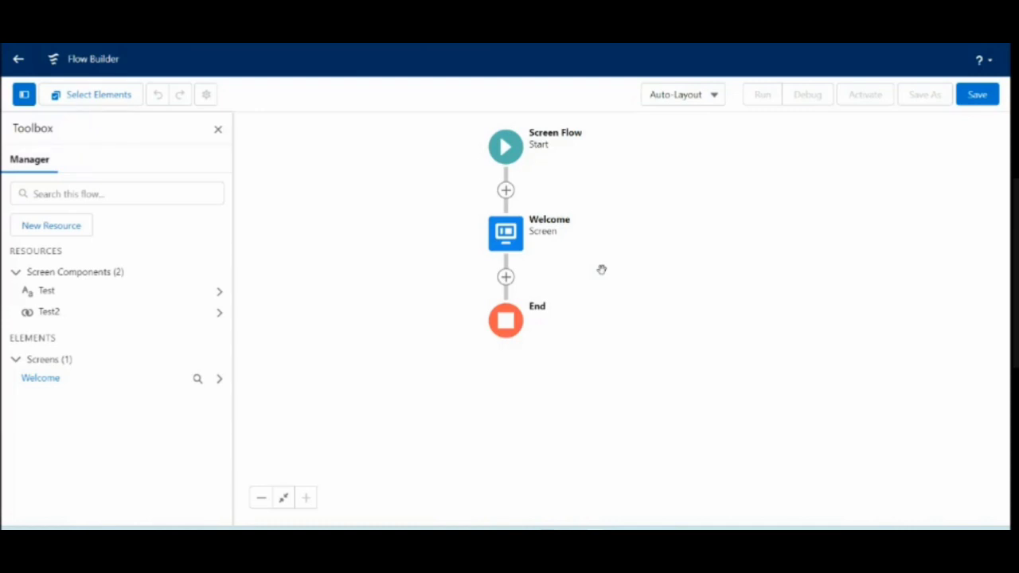
Expand and collapse the Start element, then reopen the Welcome screen with its Test and Test2 fields.
{"action": "left_click", "coordinate": [513, 163]}
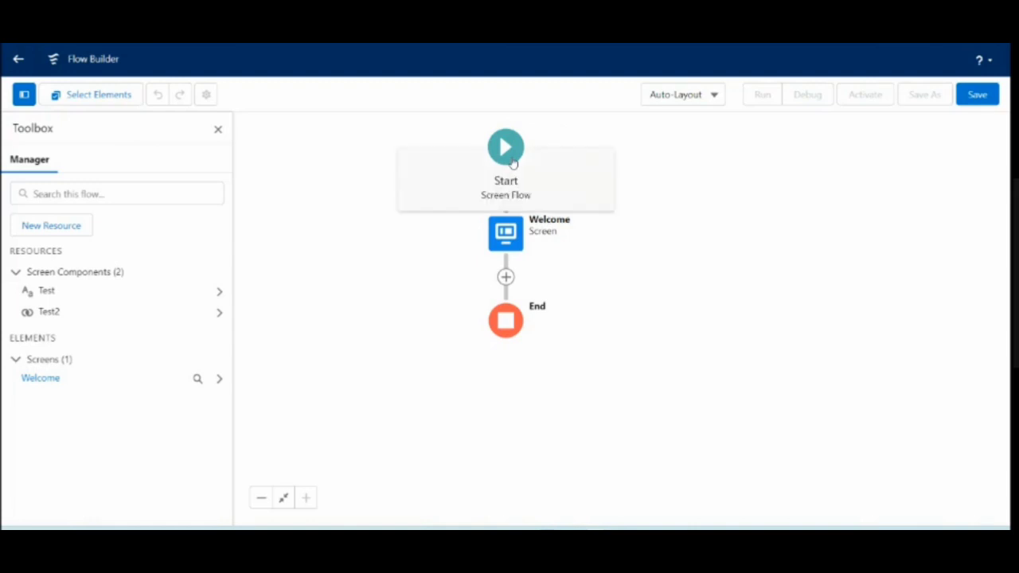
{"action": "left_click", "coordinate": [514, 164]}
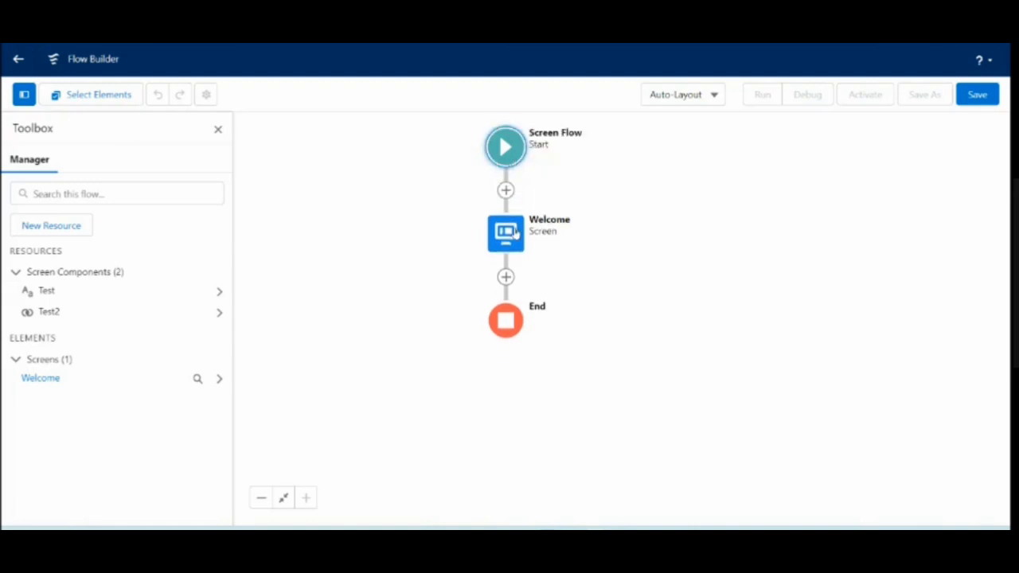
{"action": "double_click", "coordinate": [515, 232]}
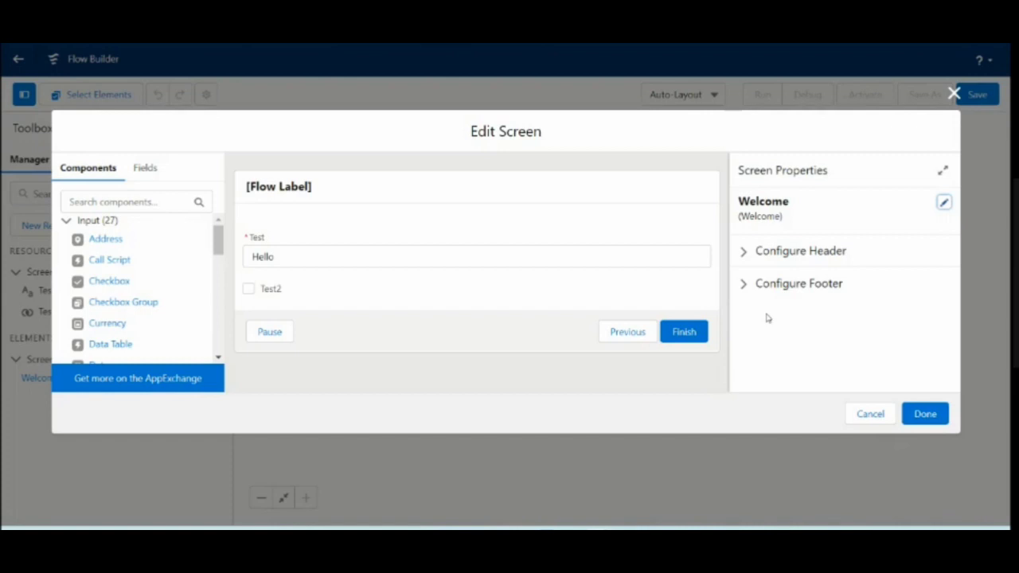
Close the Welcome screen's Edit Screen dialog to return to the canvas.
{"action": "left_click", "coordinate": [954, 94]}
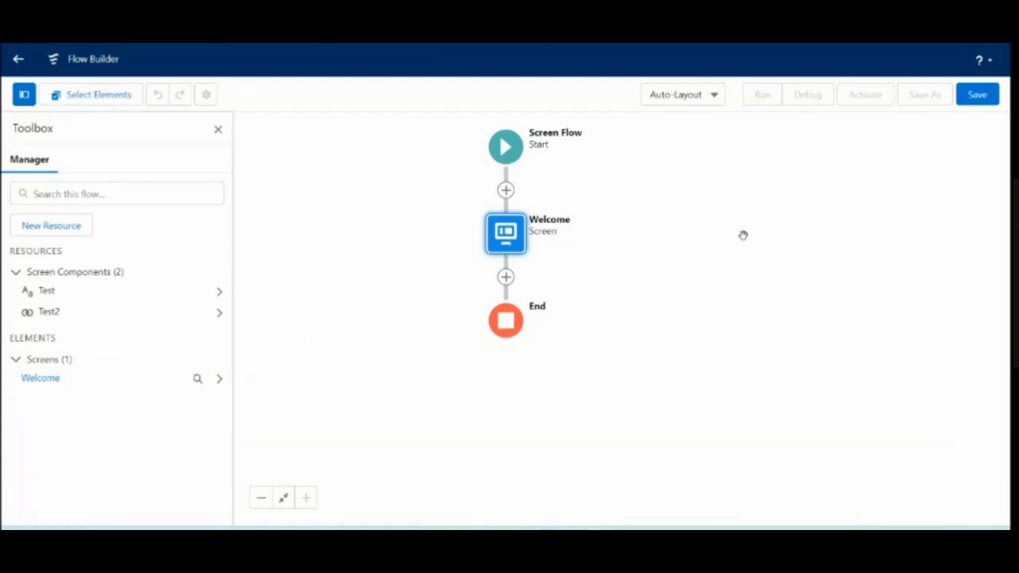
{"action": "left_click", "coordinate": [505, 191]}
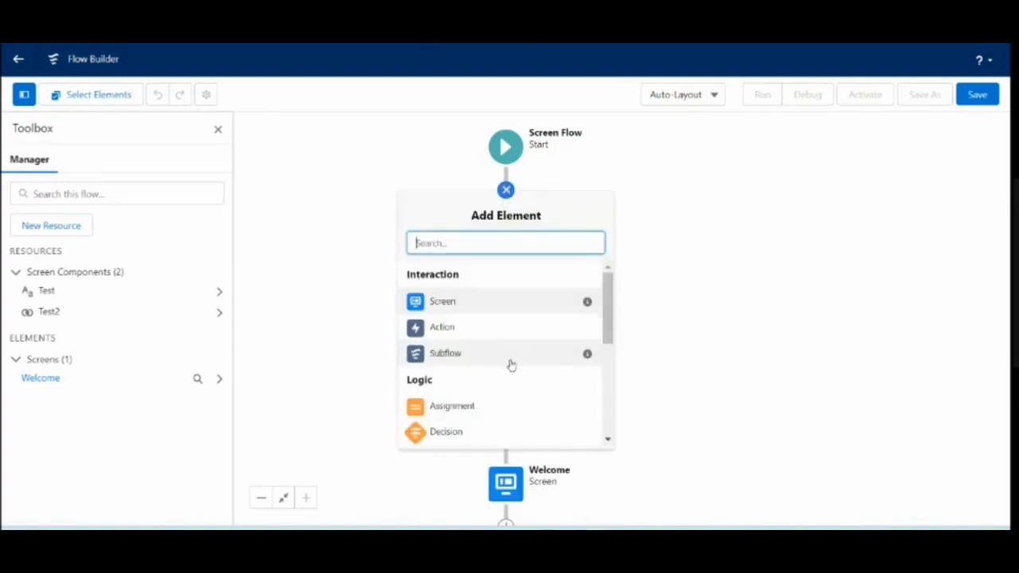
{"action": "left_click", "coordinate": [506, 191]}
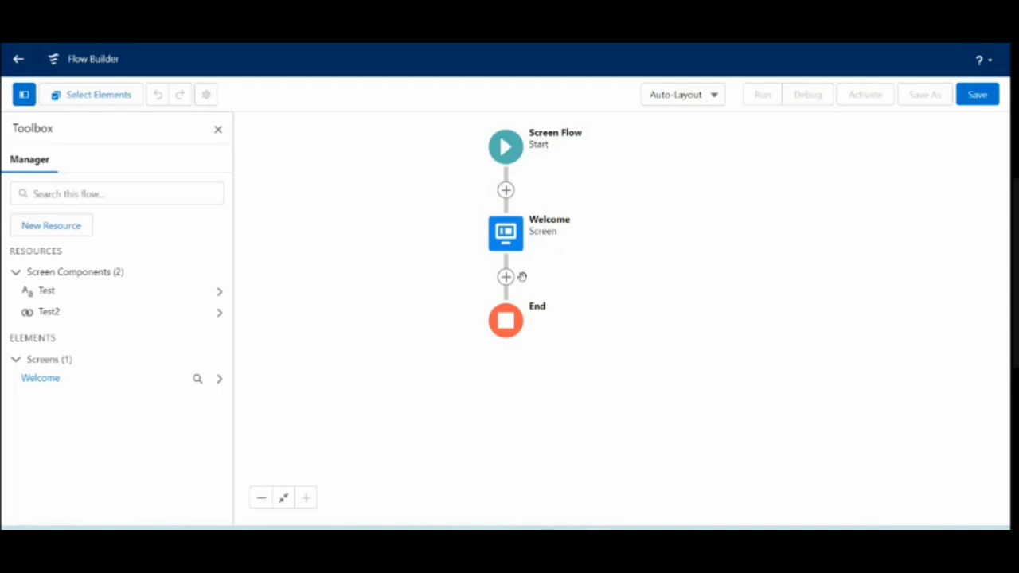
List the elements that can follow Welcome and browse to the Logic group's Assignment details.
{"action": "left_click", "coordinate": [503, 283]}
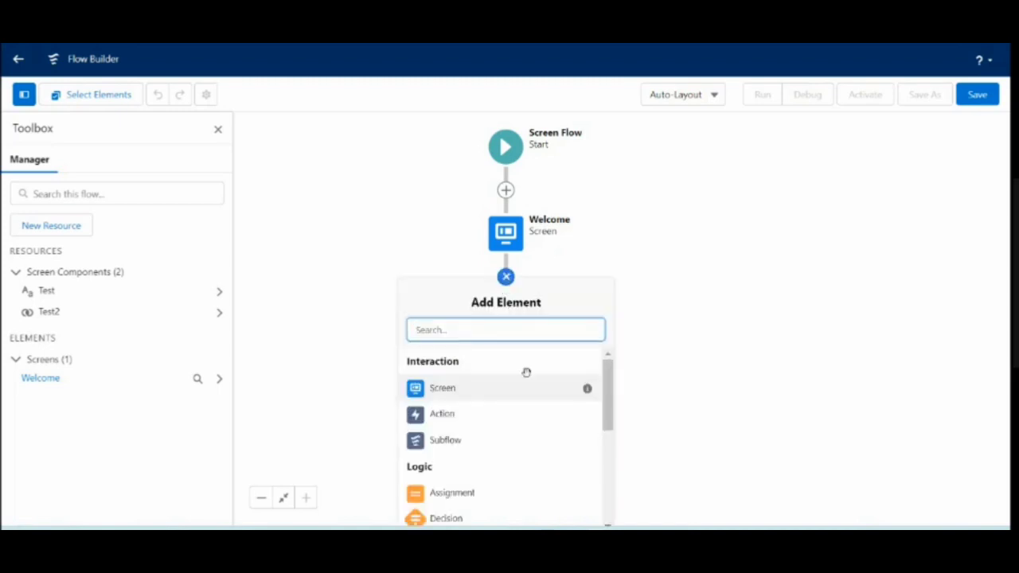
{"action": "scroll", "coordinate": [526, 371], "scroll_direction": "down", "scroll_amount": 2}
{"action": "scroll", "coordinate": [526, 371], "scroll_direction": "up", "scroll_amount": 1}
{"action": "scroll", "coordinate": [526, 372], "scroll_direction": "up", "scroll_amount": 1}
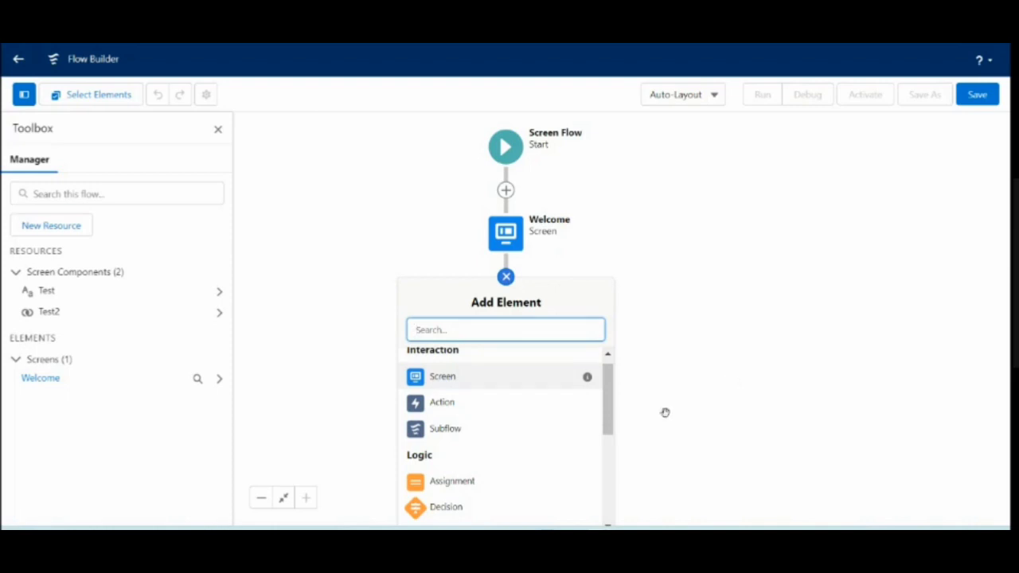
{"action": "left_click", "coordinate": [608, 434]}
{"action": "left_click_drag", "start_coordinate": [608, 434], "coordinate": [614, 470]}
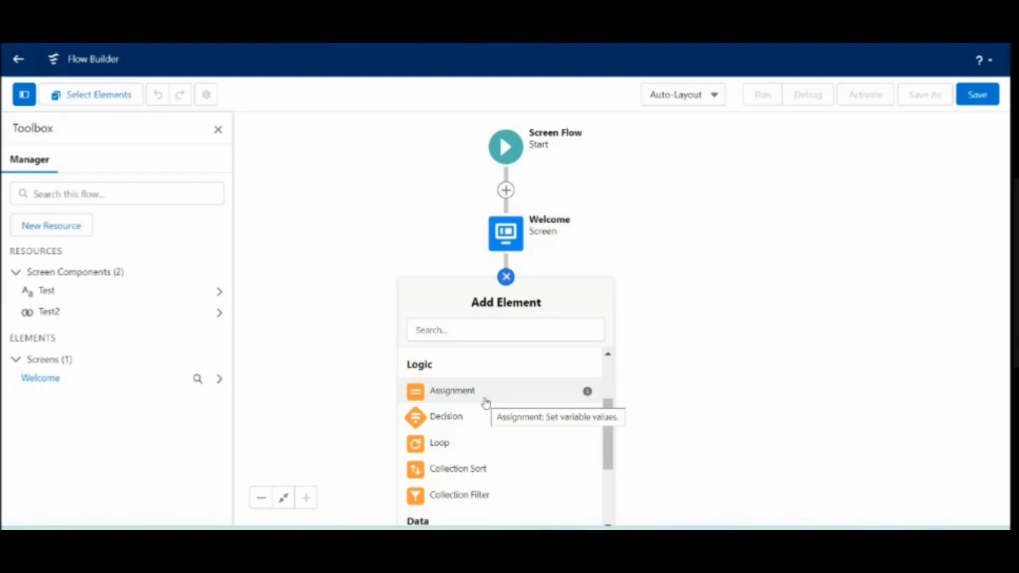
{"action": "mouse_move", "coordinate": [588, 396]}
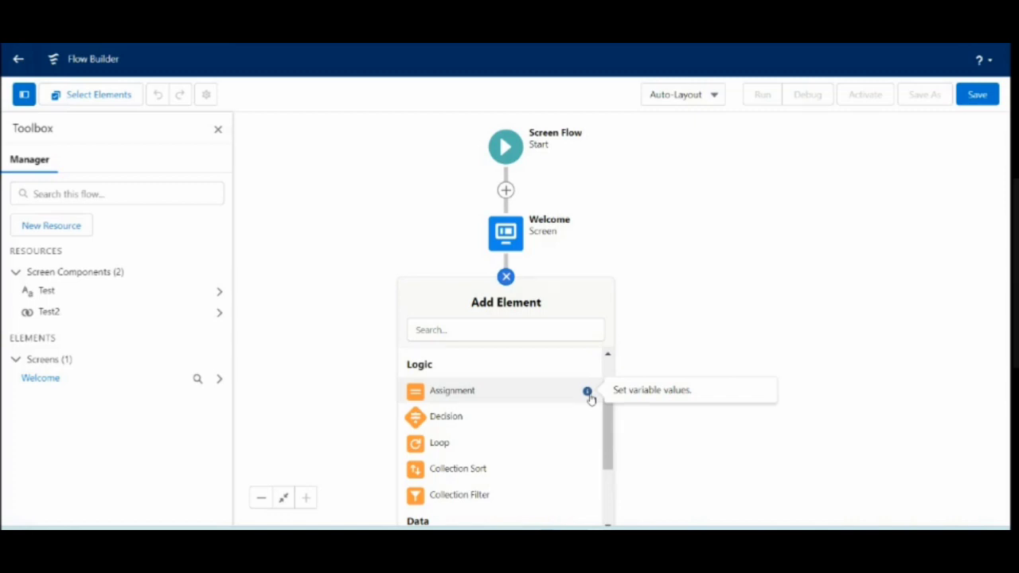
Start saving the flow with label 'Testing Flow', letting the API name fill in as Testing_Flow.
{"action": "scroll", "coordinate": [535, 413], "scroll_direction": "down", "scroll_amount": 3}
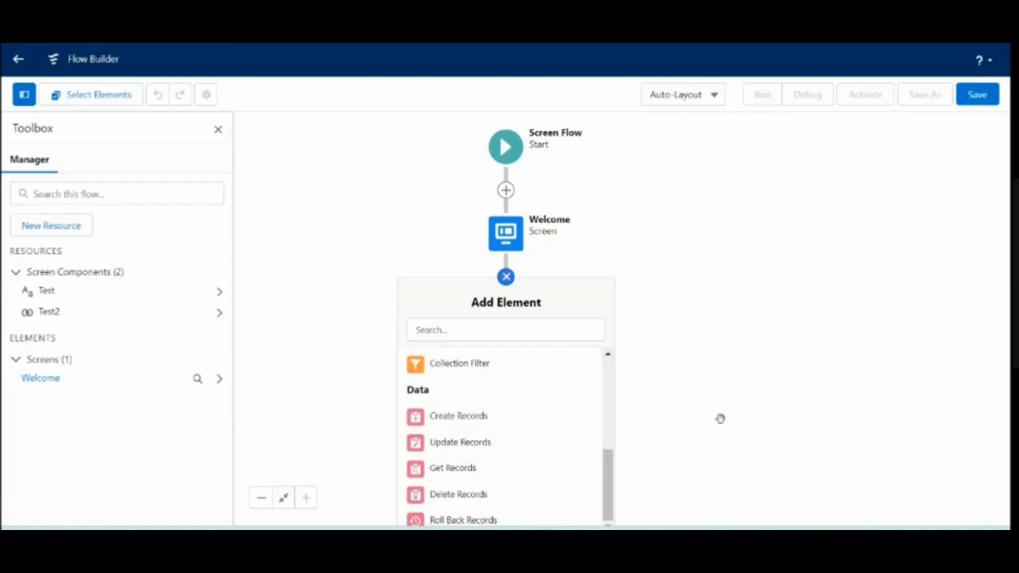
{"action": "mouse_move", "coordinate": [587, 472]}
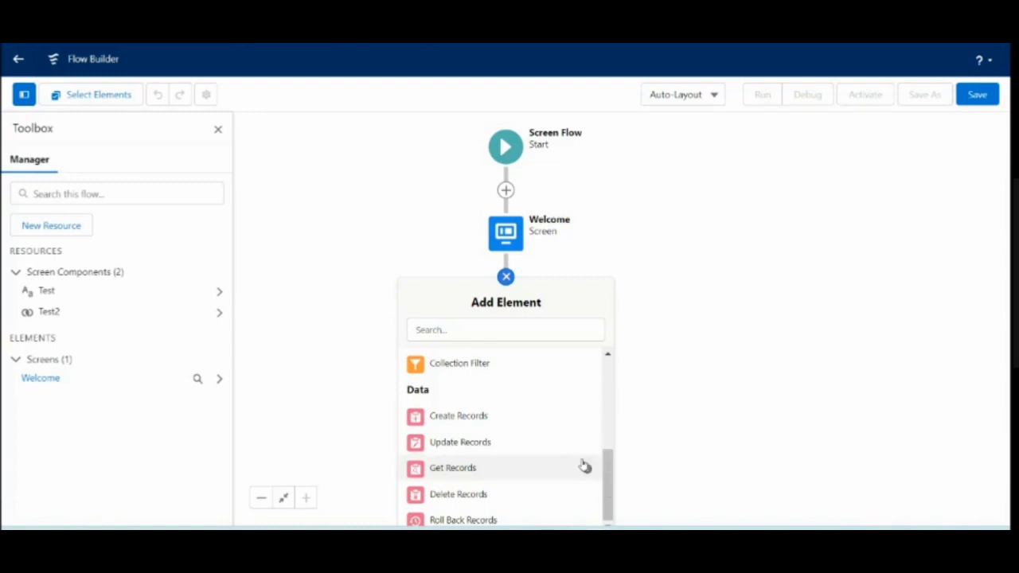
{"action": "mouse_move", "coordinate": [547, 475]}
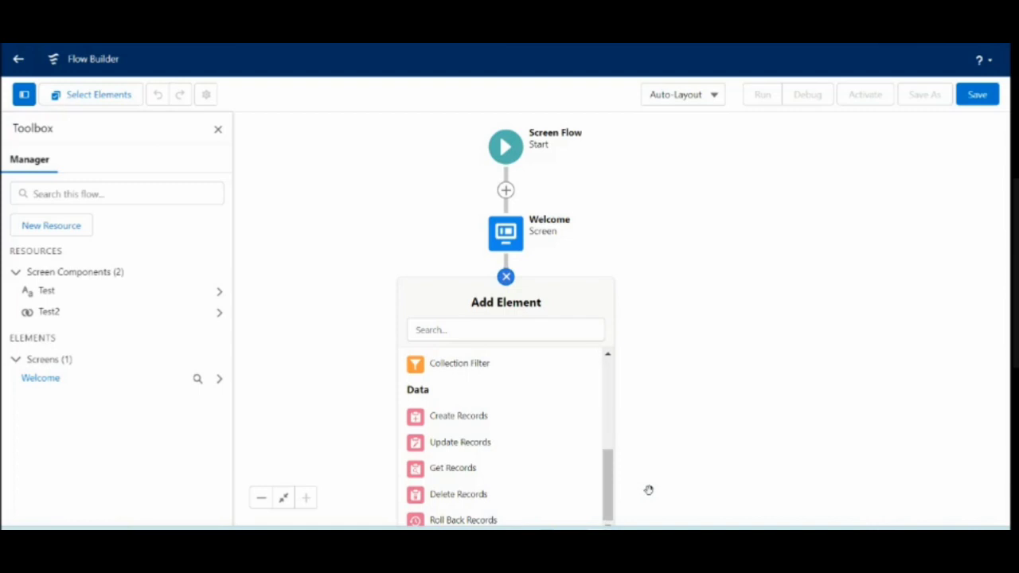
{"action": "left_click", "coordinate": [986, 100]}
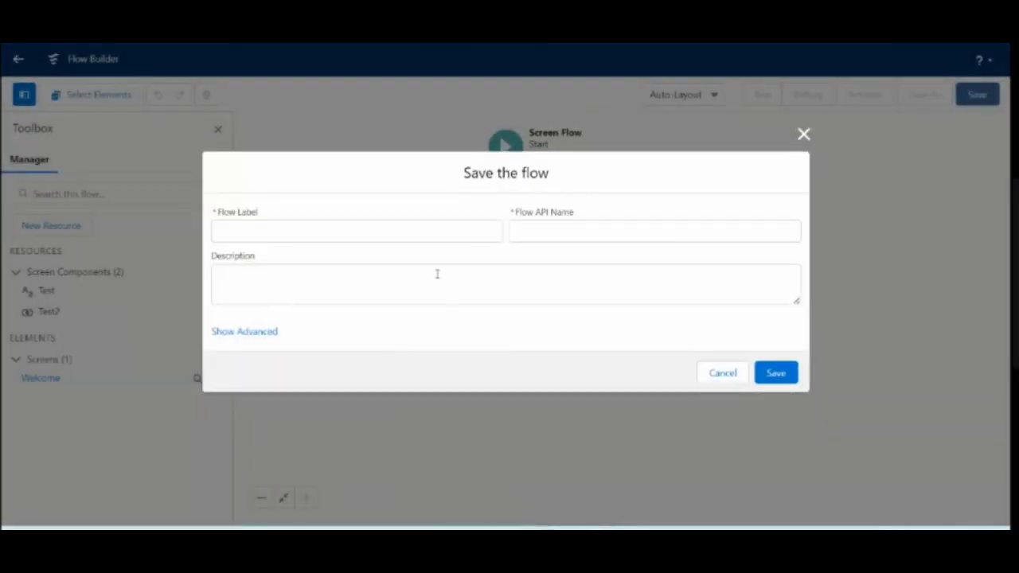
{"action": "left_click", "coordinate": [466, 227]}
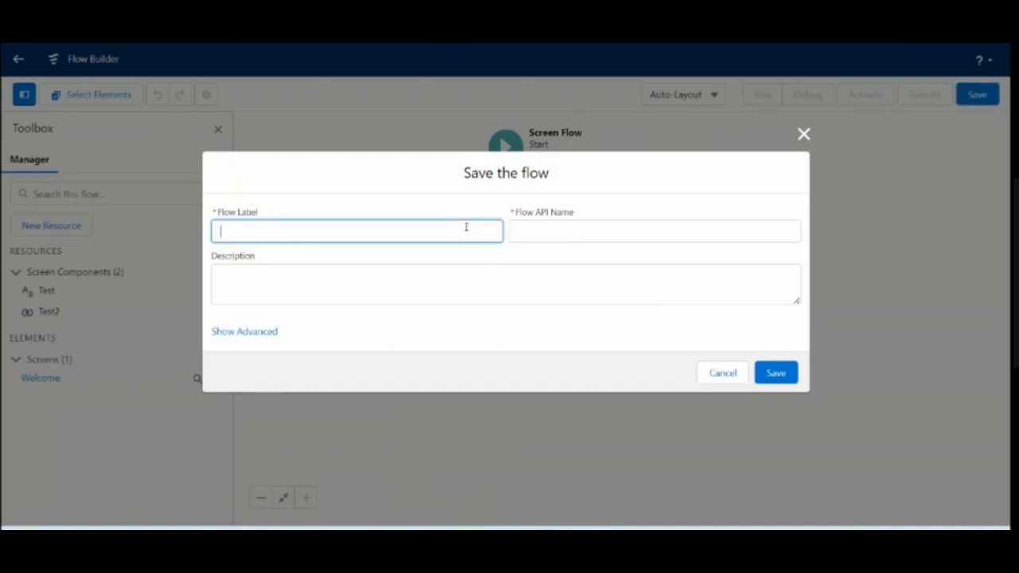
{"action": "type", "text": "Testing Flow"}
{"action": "left_click", "coordinate": [453, 272]}
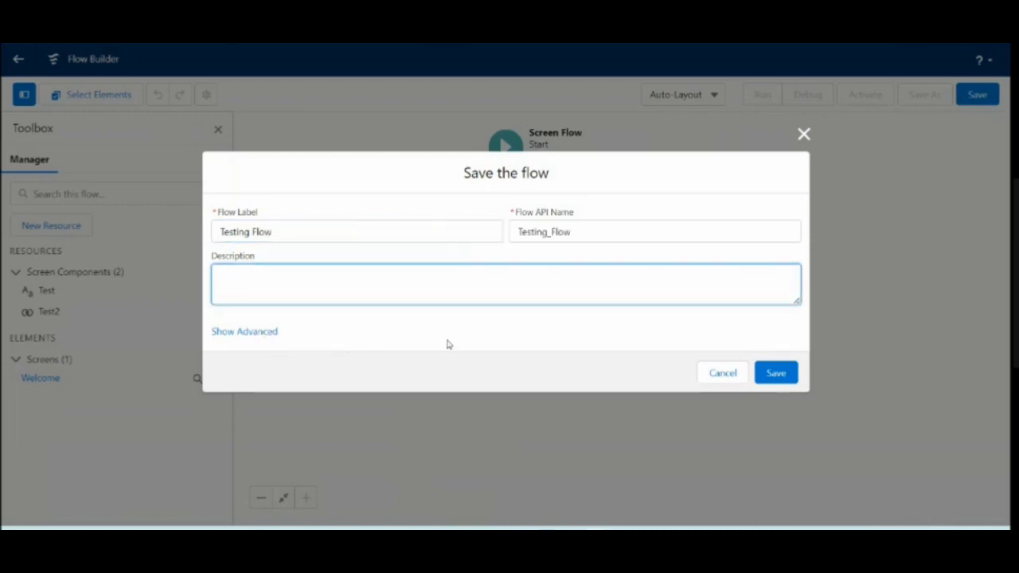
Confirm the save so the flow becomes 'Testing Flow – V1', an inactive Version 1.
{"action": "left_click", "coordinate": [779, 374]}
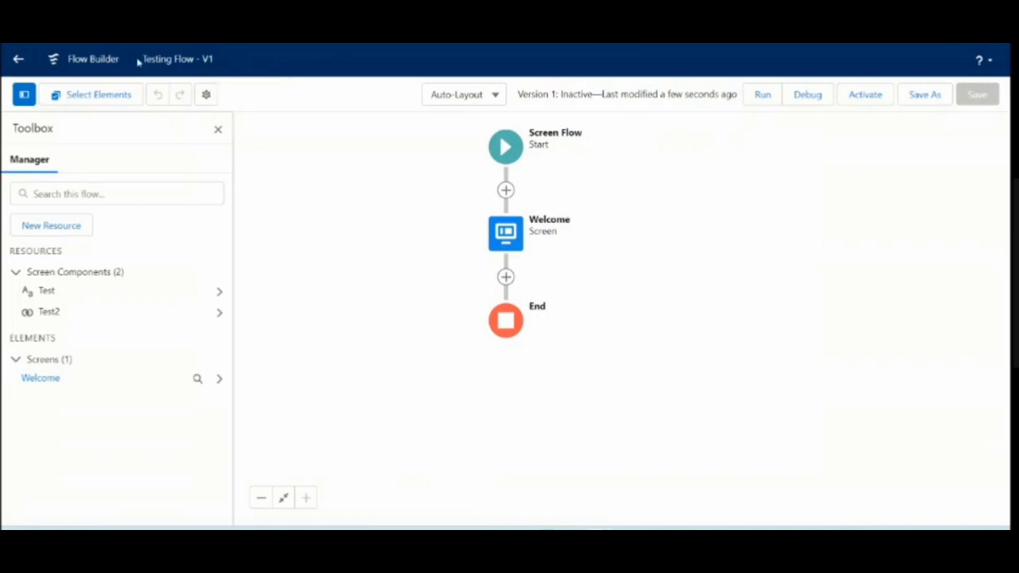
{"action": "left_click_drag", "start_coordinate": [138, 62], "coordinate": [217, 64]}
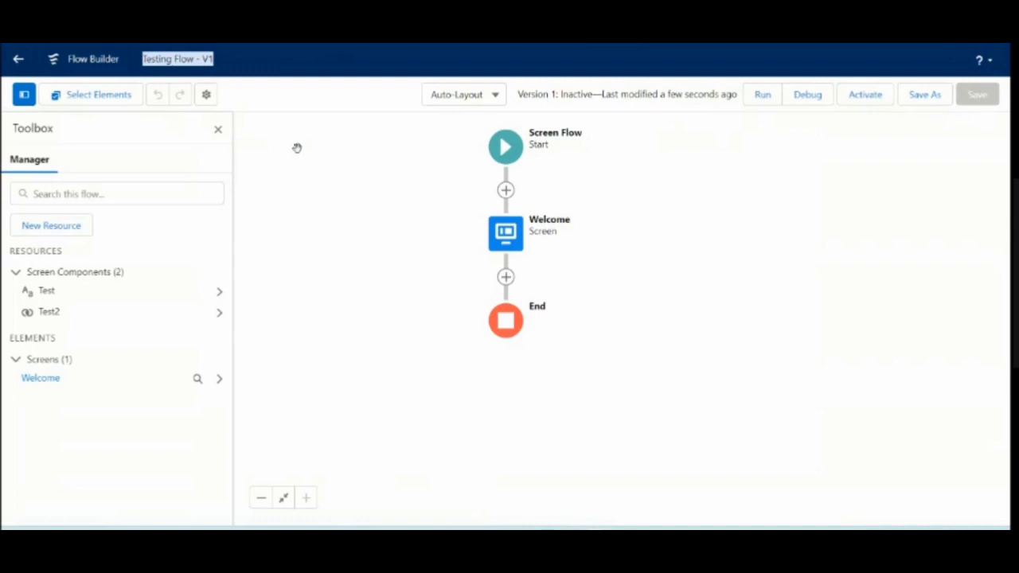
Debug Testing Flow with default options, entering 'Hello' on the Welcome screen, then return to the canvas.
{"action": "left_click", "coordinate": [801, 100]}
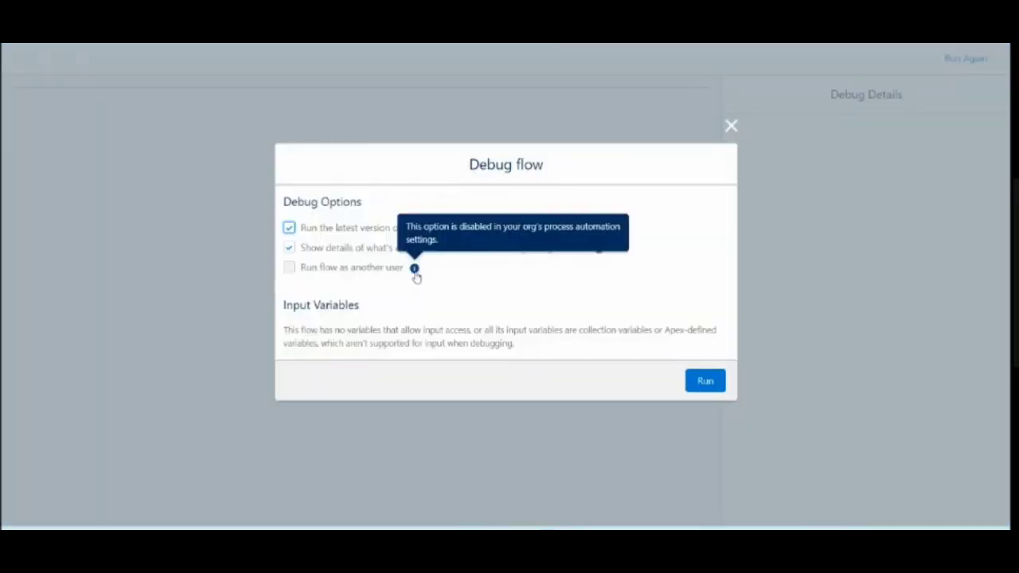
{"action": "left_click", "coordinate": [701, 384]}
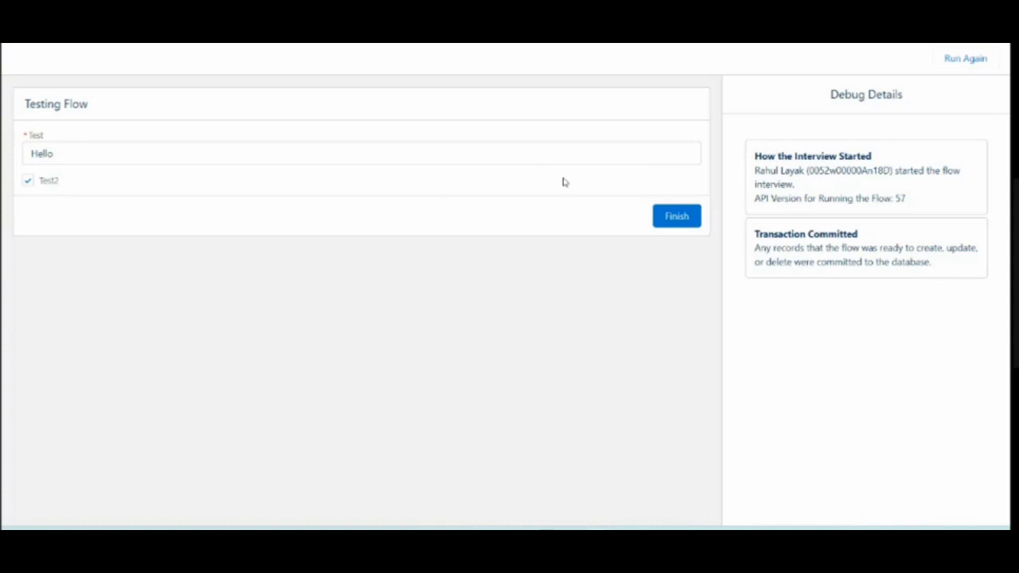
{"action": "left_click", "coordinate": [550, 24]}
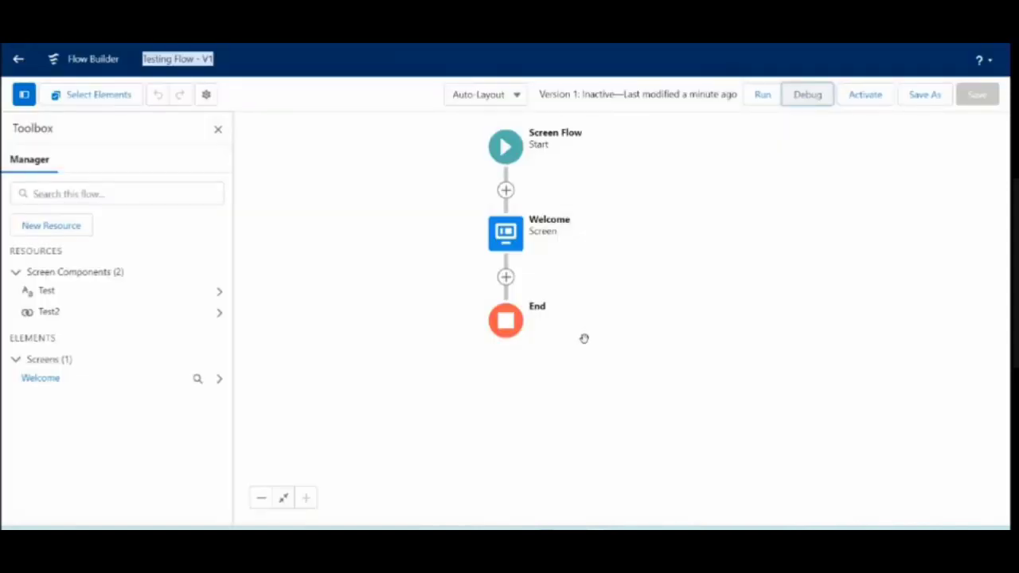
Run Testing Flow in a new tab as a user would, then come back to the builder.
{"action": "left_click", "coordinate": [762, 94]}
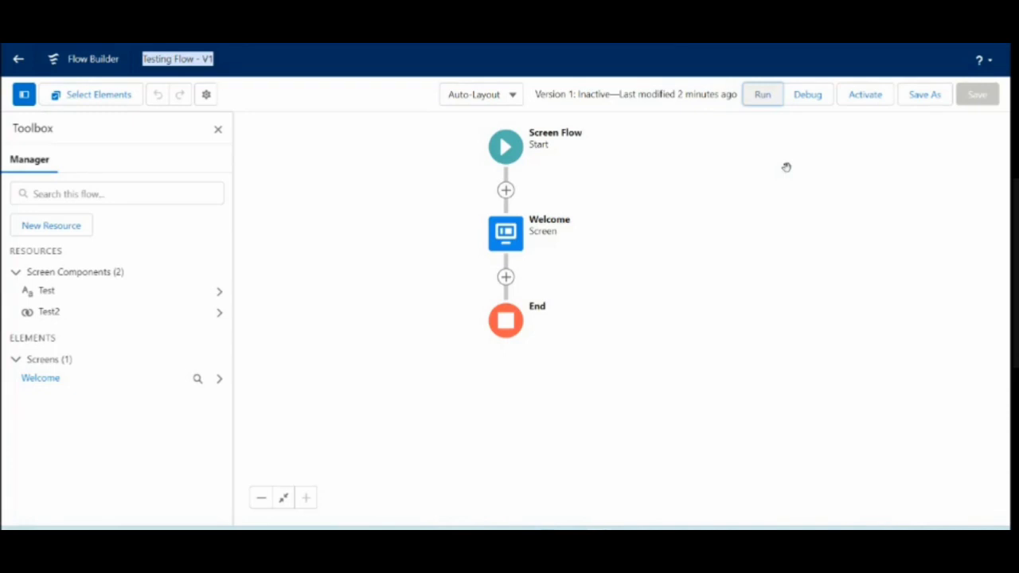
Activate Version 1, deactivate it, then activate it again so it ends up Active.
{"action": "left_click", "coordinate": [862, 96]}
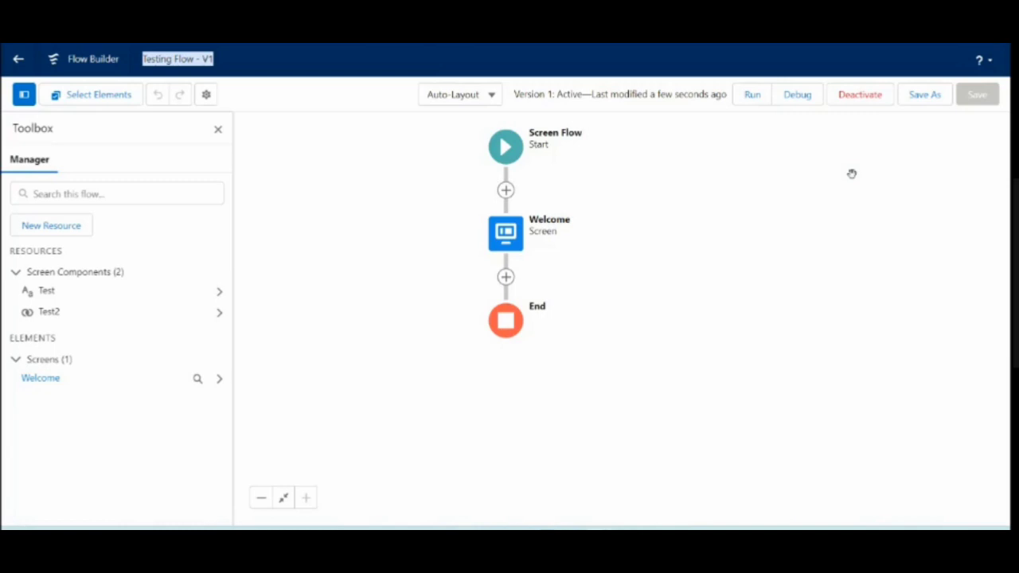
{"action": "left_click", "coordinate": [858, 99]}
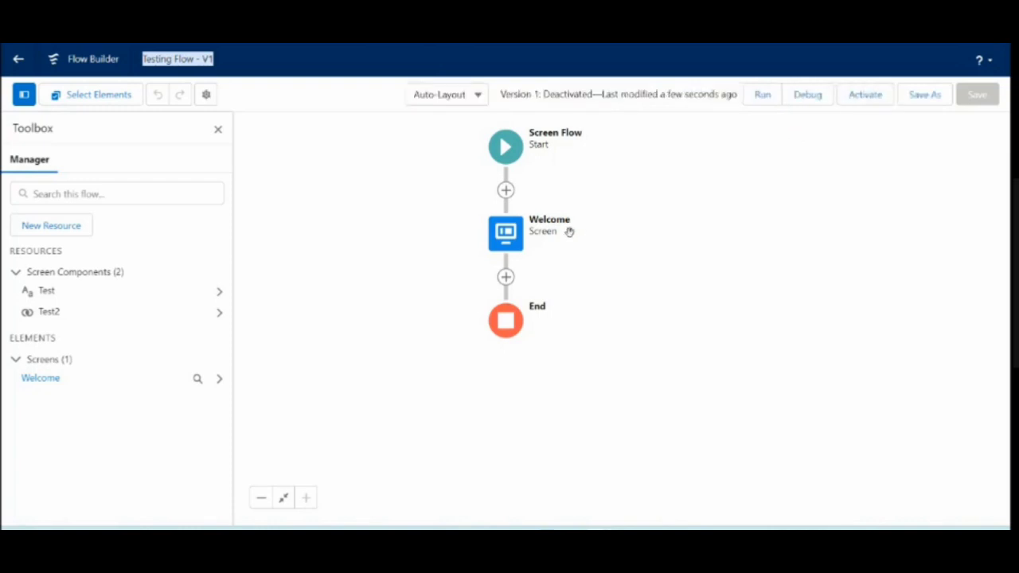
{"action": "left_click", "coordinate": [869, 97]}
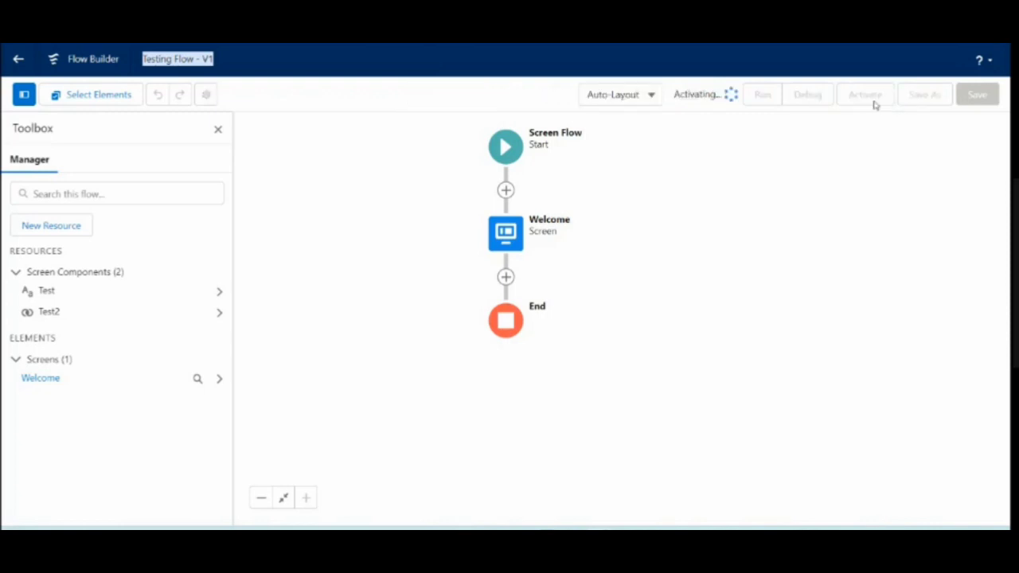